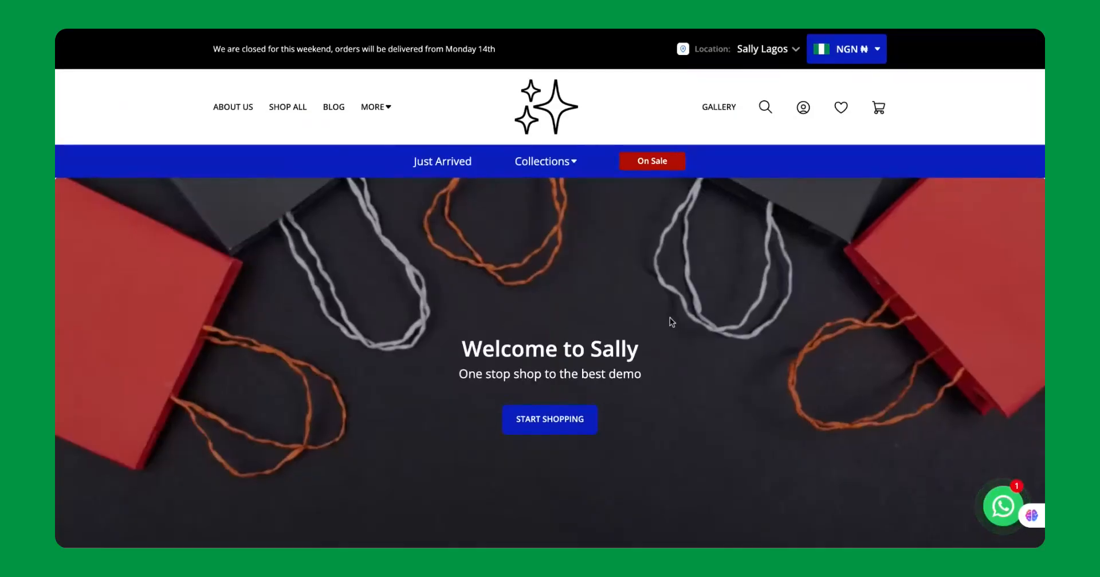
# Browse the Just Arrived Products on the storefront and open the handcream product priced at ₦3,000.
pyautogui.scroll(-10, 460, 347)
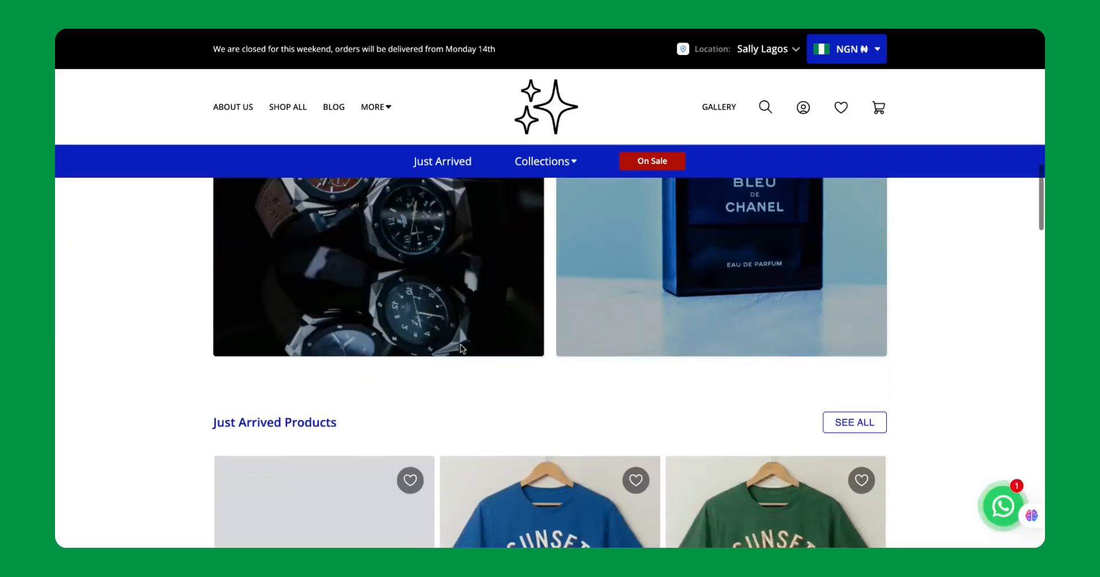
pyautogui.scroll(3, 460, 347)
pyautogui.scroll(-10, 460, 347)
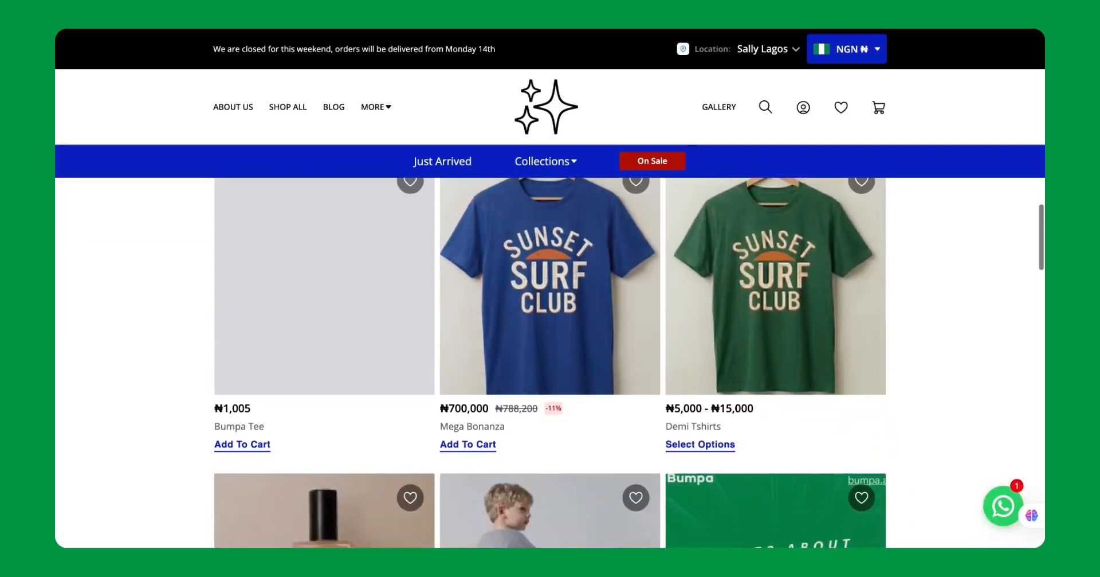
pyautogui.scroll(-4, 550, 361)
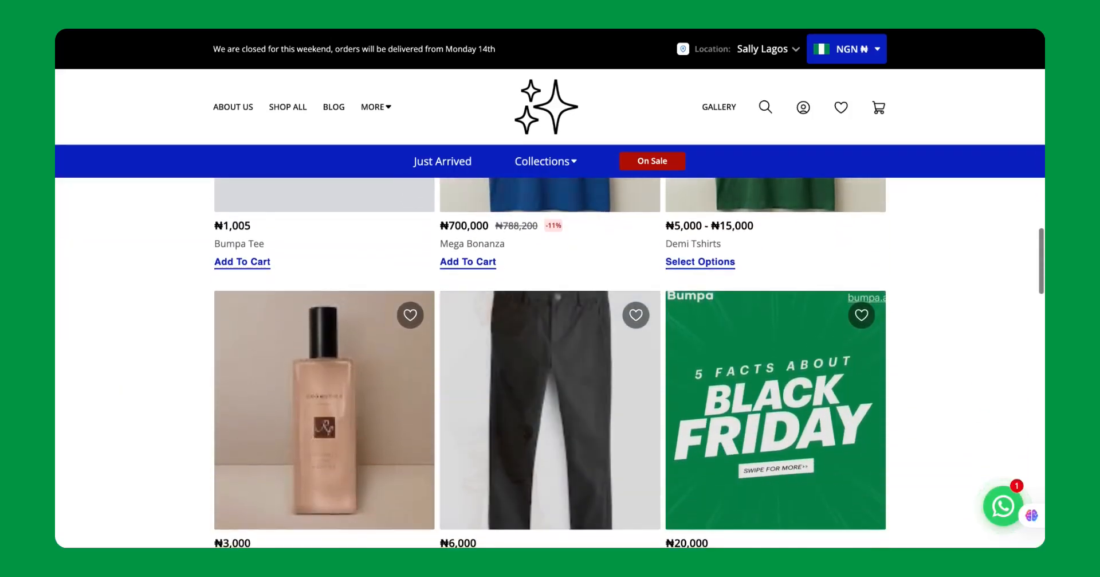
pyautogui.click(299, 362)
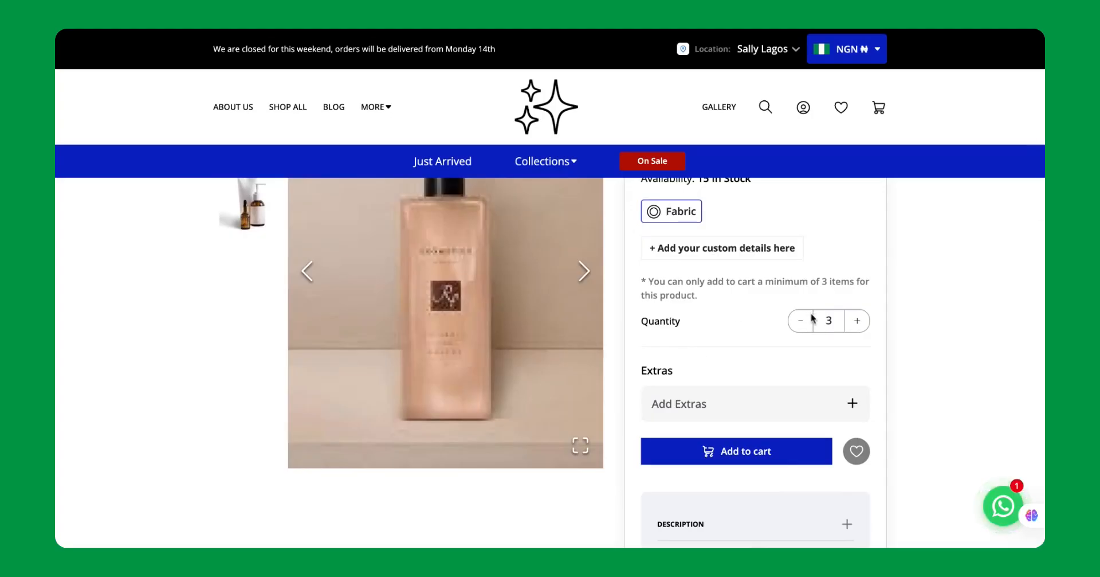
# Add three units of the handcream to the cart and proceed to checkout.
pyautogui.scroll(-1, 708, 448)
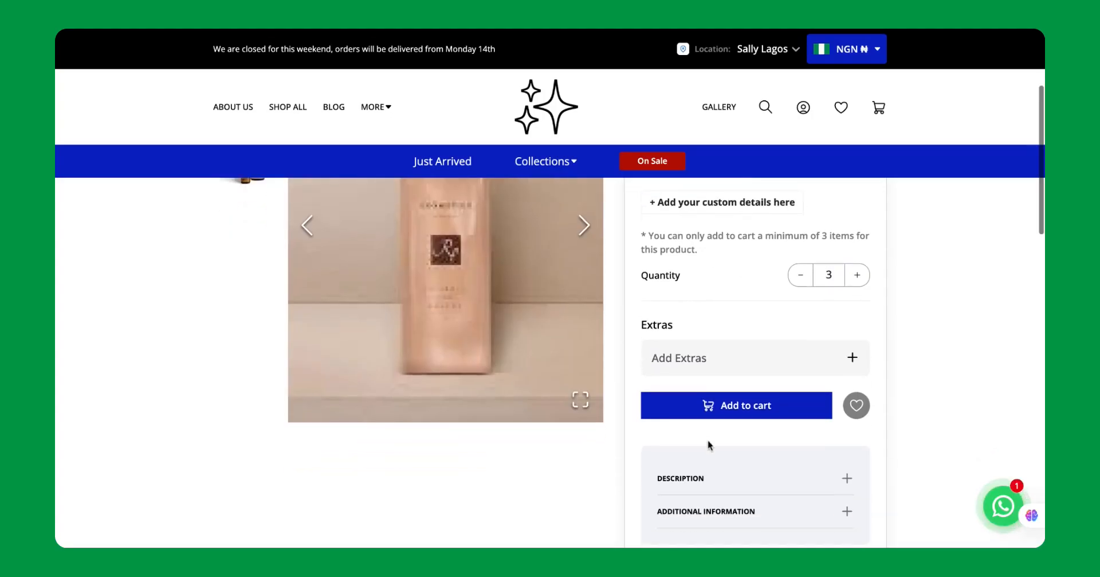
pyautogui.click(725, 406)
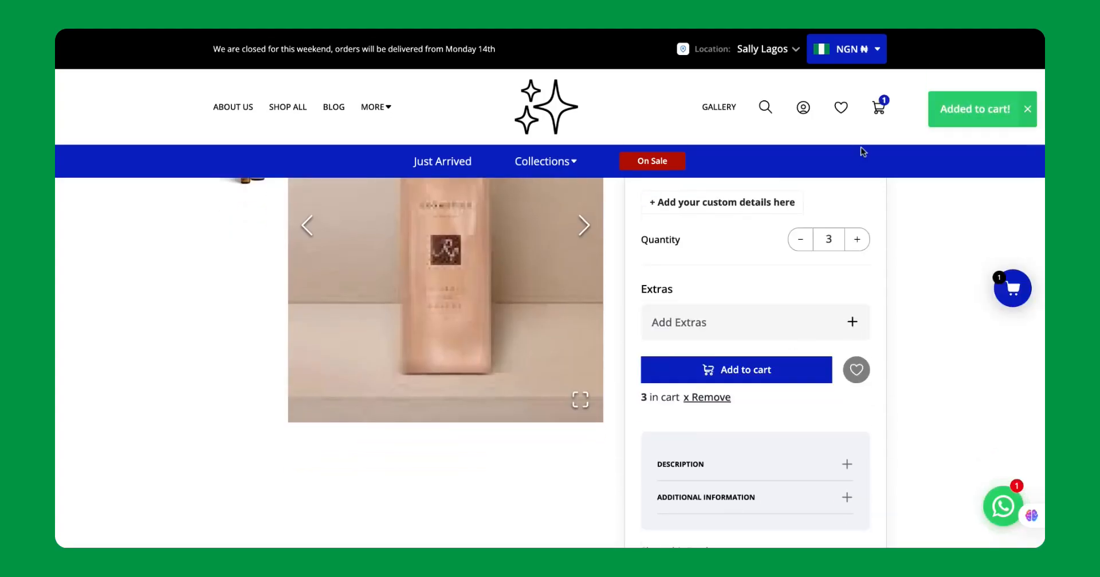
pyautogui.click(885, 111)
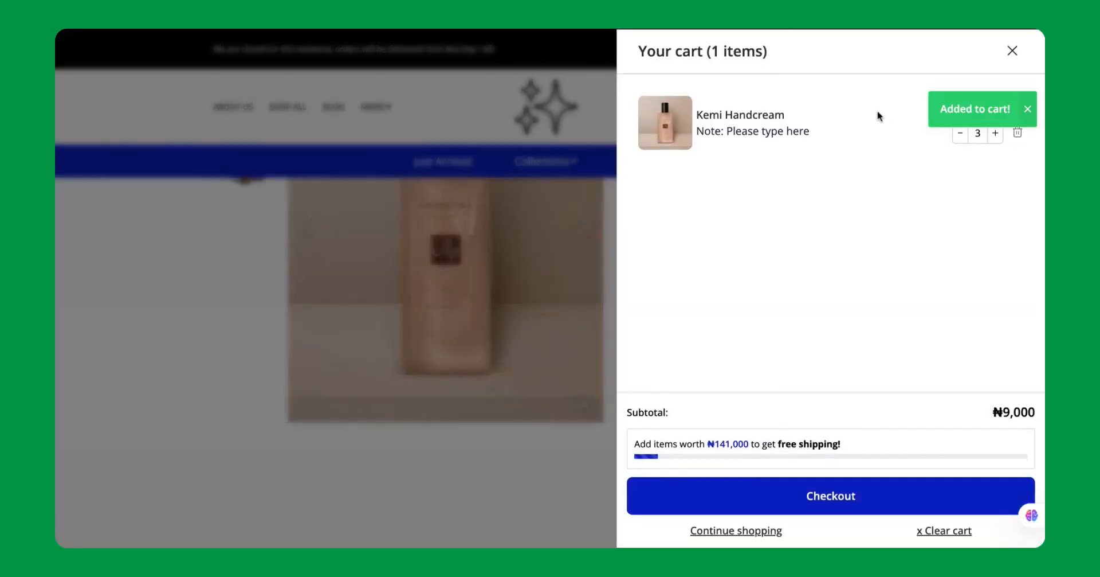
pyautogui.click(830, 496)
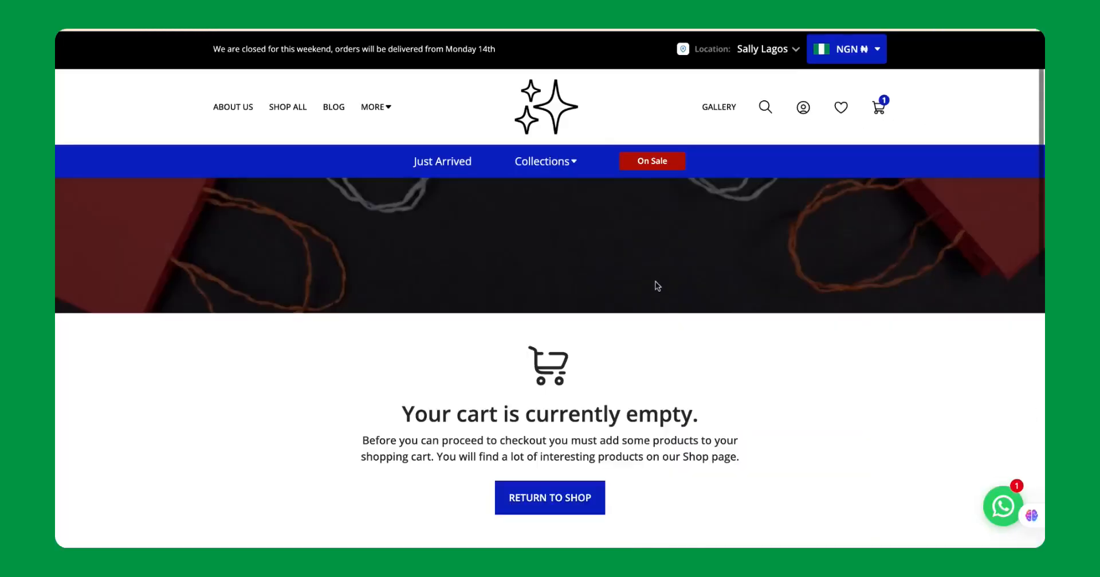
# Examine the checkout page's delivery date, delivery details, shipping rate, order summary and payment method sections.
pyautogui.scroll(3, 629, 372)
pyautogui.scroll(-4, 629, 372)
pyautogui.scroll(2, 538, 363)
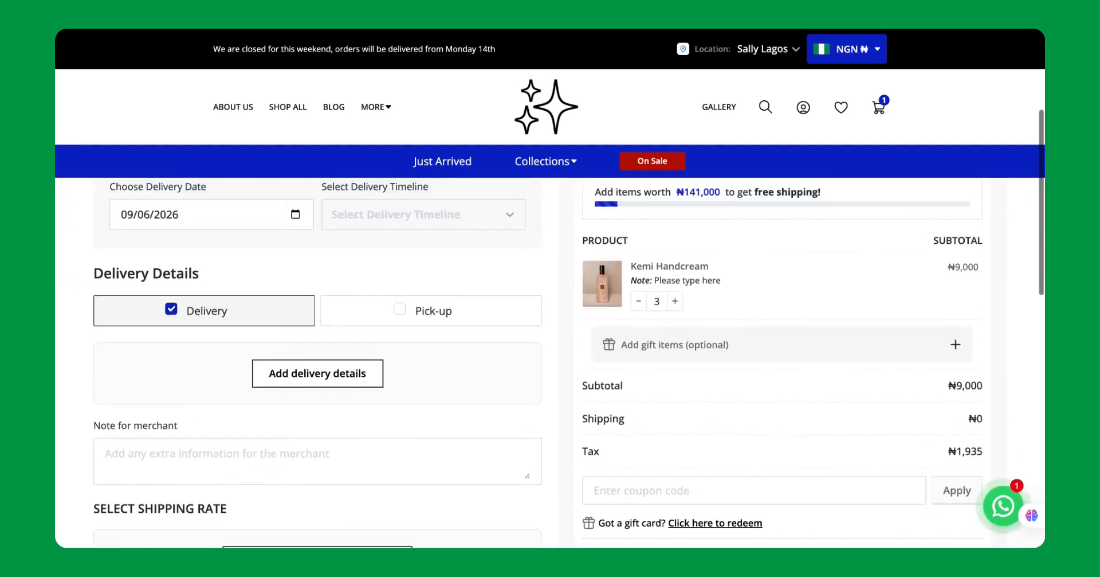
pyautogui.scroll(1, 550, 361)
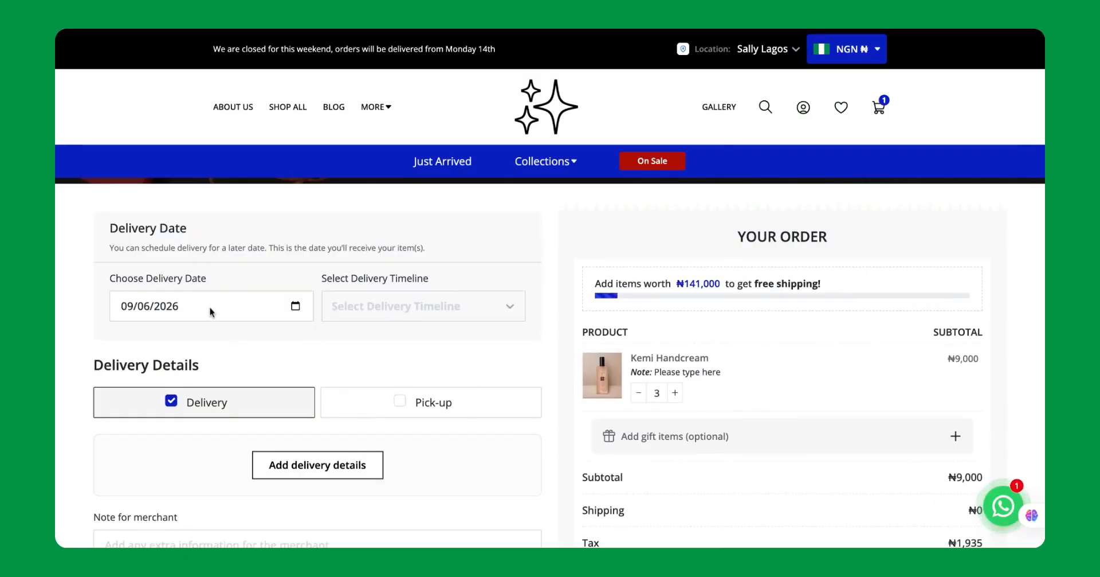
pyautogui.scroll(-4, 265, 346)
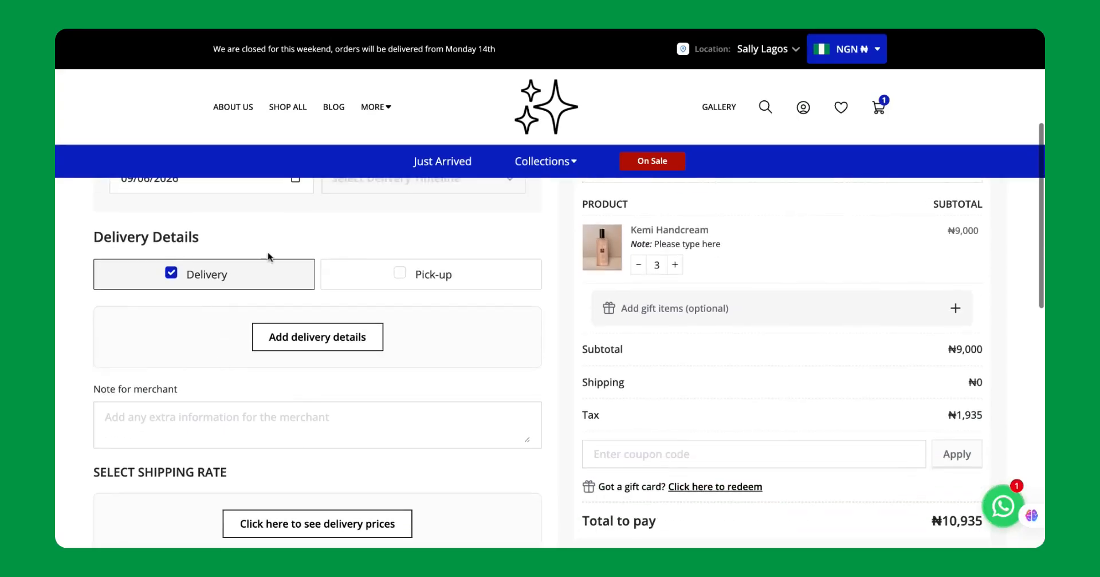
pyautogui.scroll(-4, 616, 310)
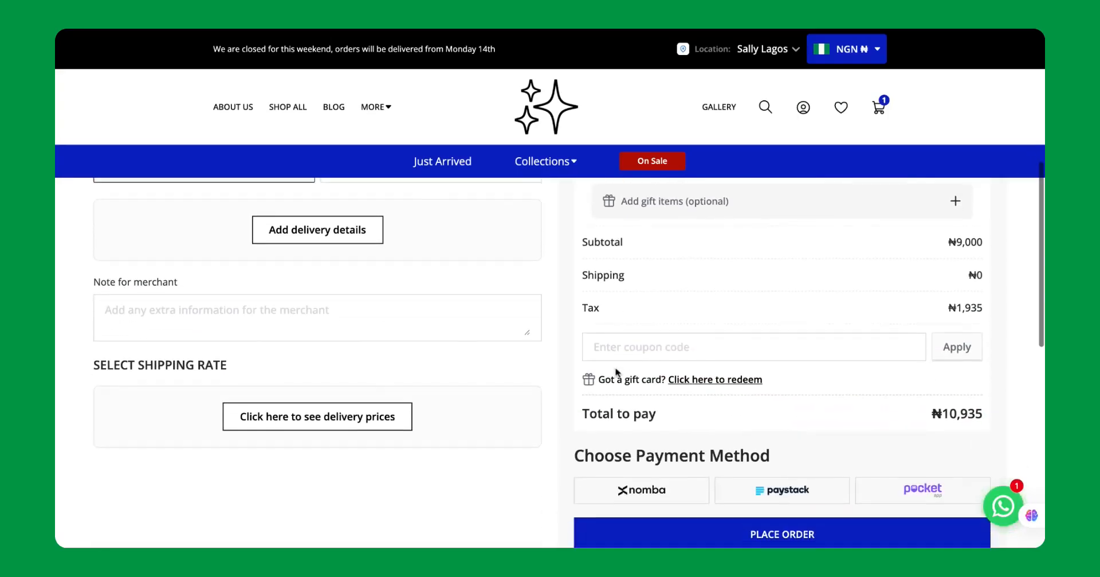
pyautogui.scroll(1, 388, 311)
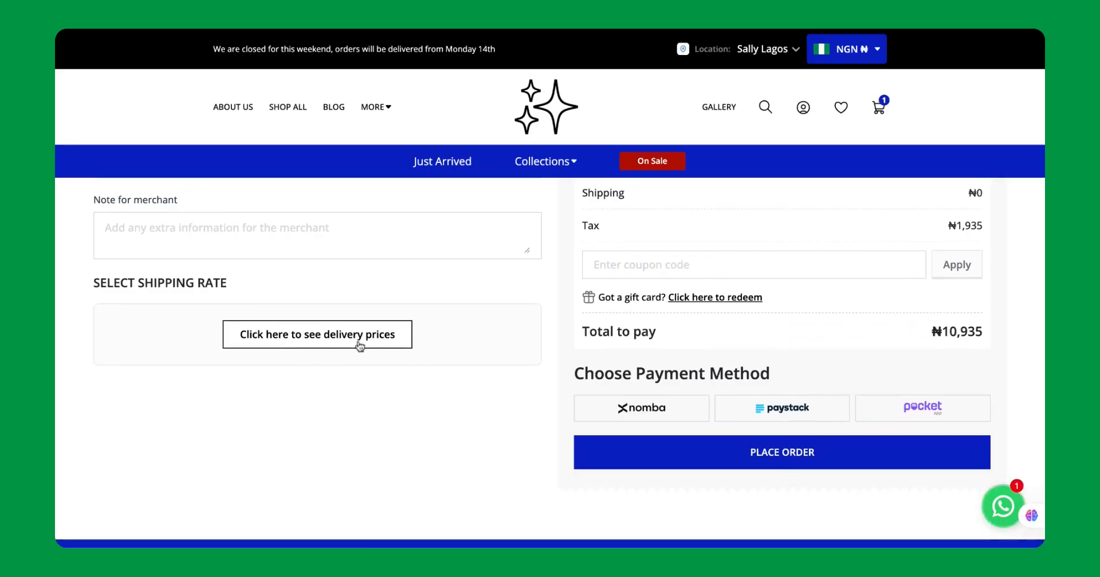
pyautogui.scroll(3, 445, 403)
pyautogui.scroll(4, 445, 404)
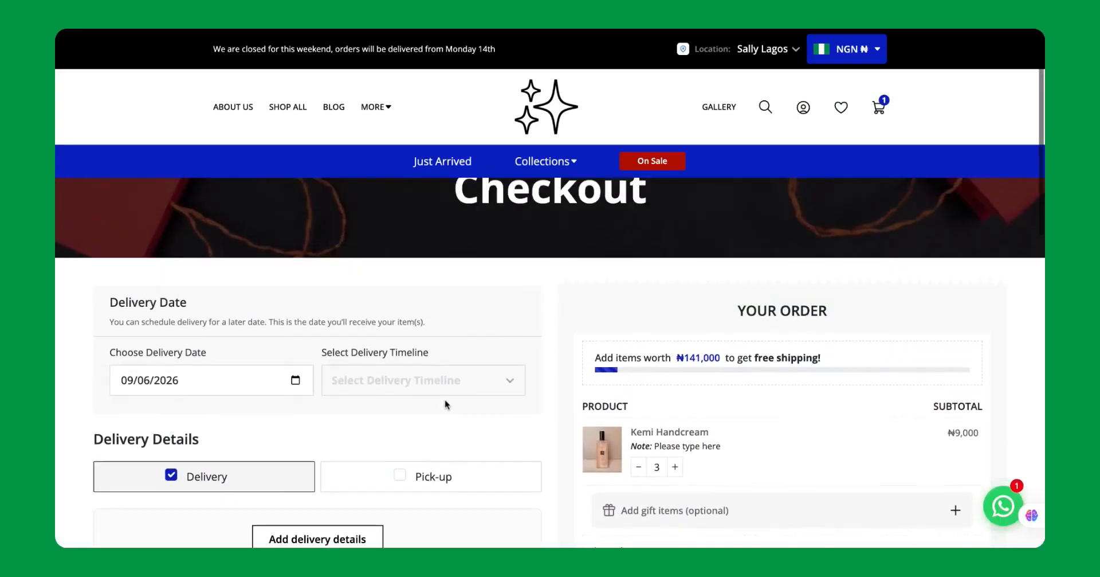
pyautogui.scroll(-2, 446, 404)
pyautogui.scroll(-5, 550, 362)
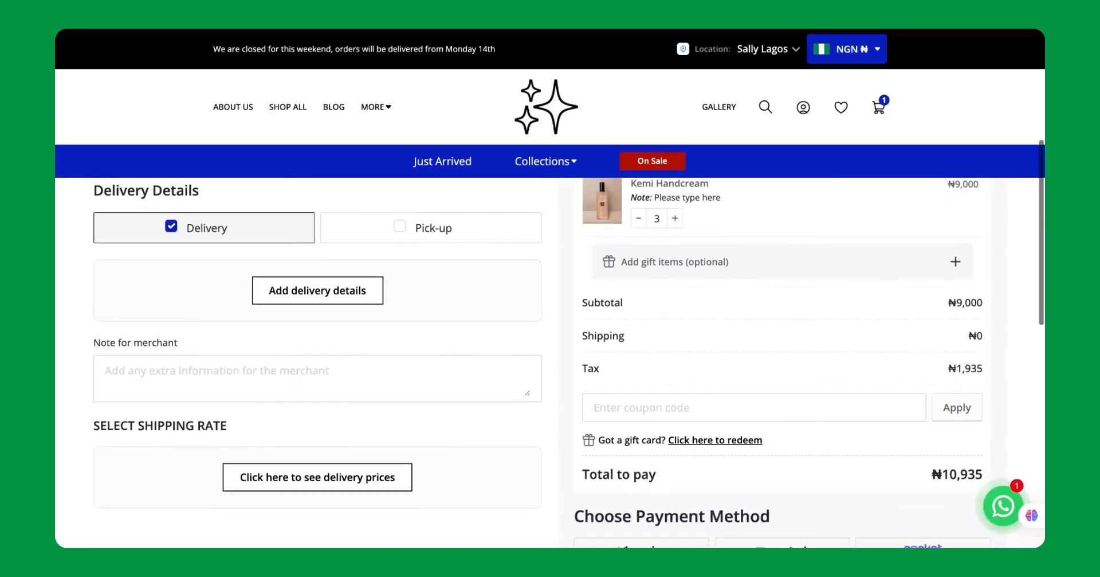
pyautogui.scroll(1, 550, 362)
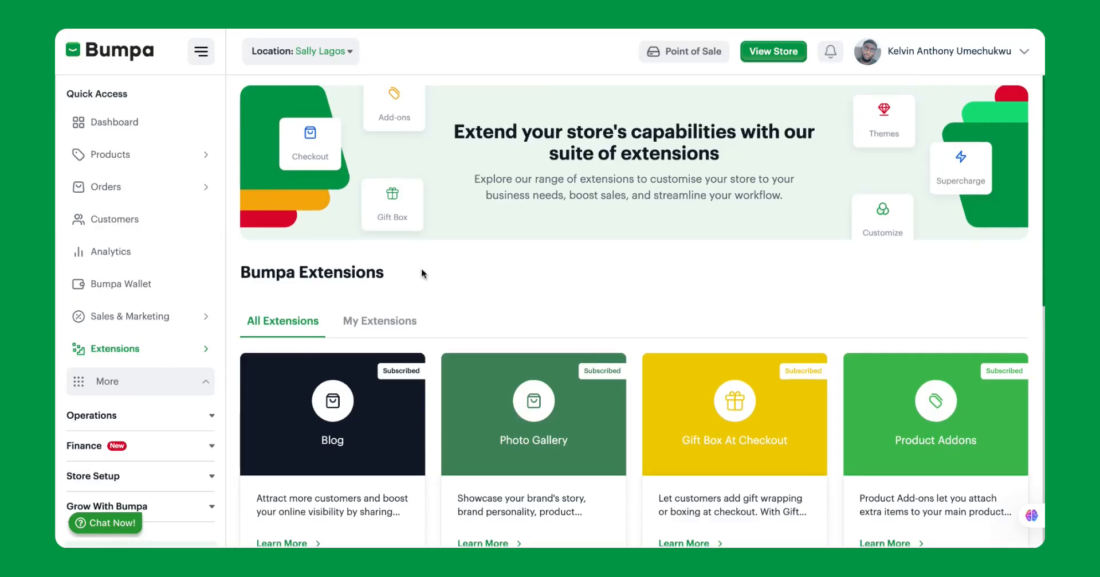
# Browse the Bumpa extensions, including the subscribed ones, and open the details of the Custom Checkout extension.
pyautogui.scroll(-3, 421, 269)
pyautogui.scroll(-3, 422, 270)
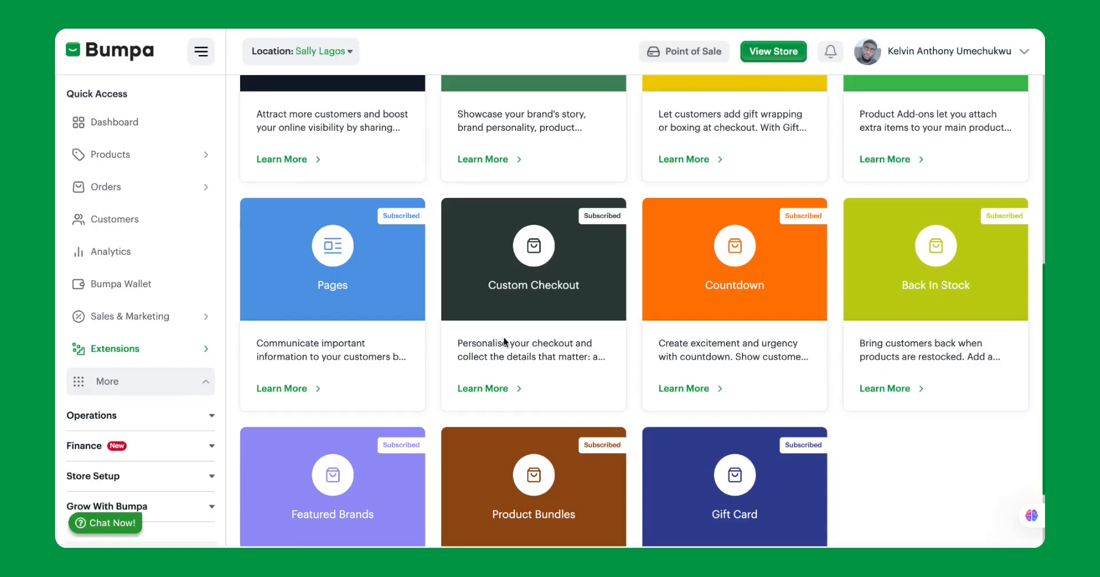
pyautogui.scroll(1, 539, 290)
pyautogui.scroll(5, 538, 290)
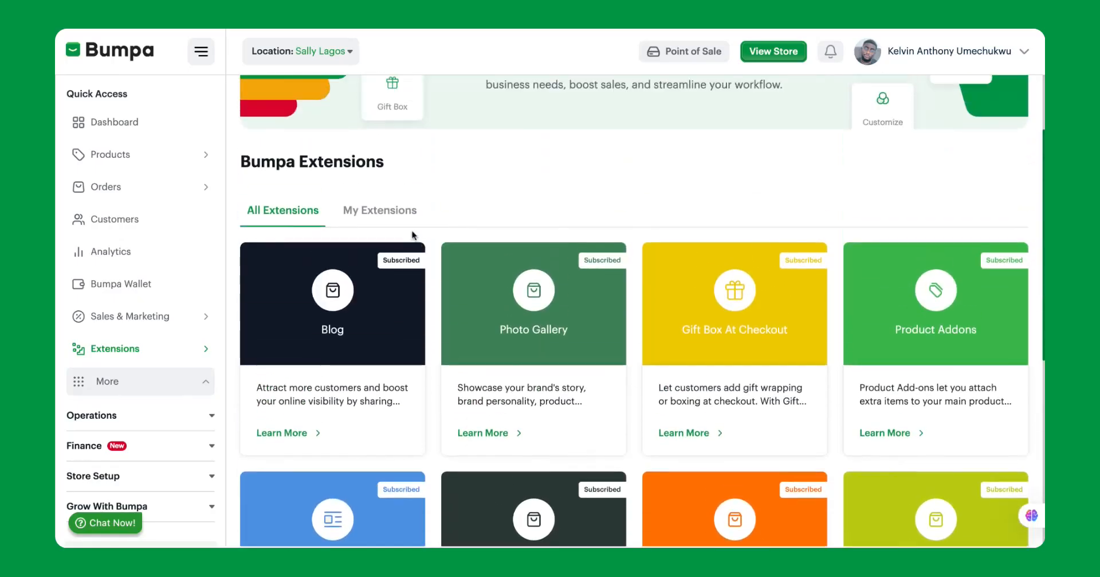
pyautogui.click(393, 210)
pyautogui.scroll(-5, 525, 384)
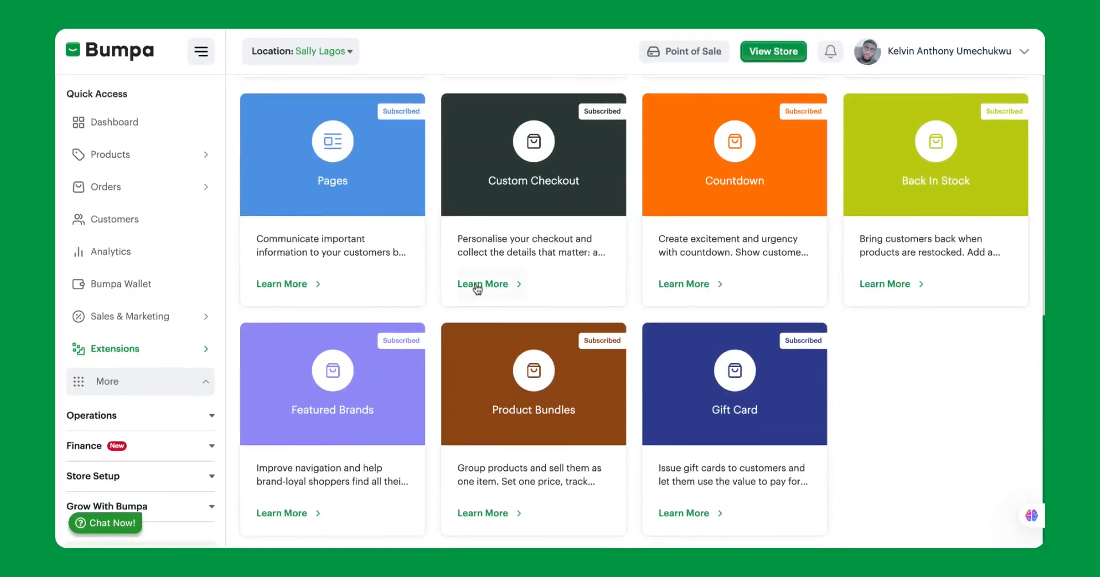
pyautogui.click(481, 285)
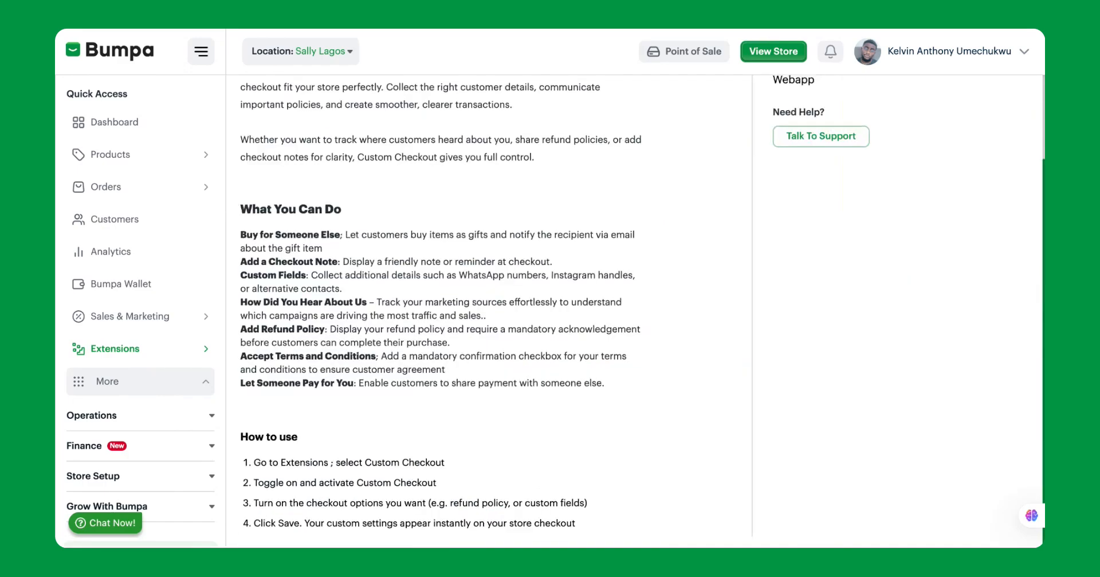
# Read what the Custom Checkout extension can do and open its extension settings.
pyautogui.scroll(-1, 331, 357)
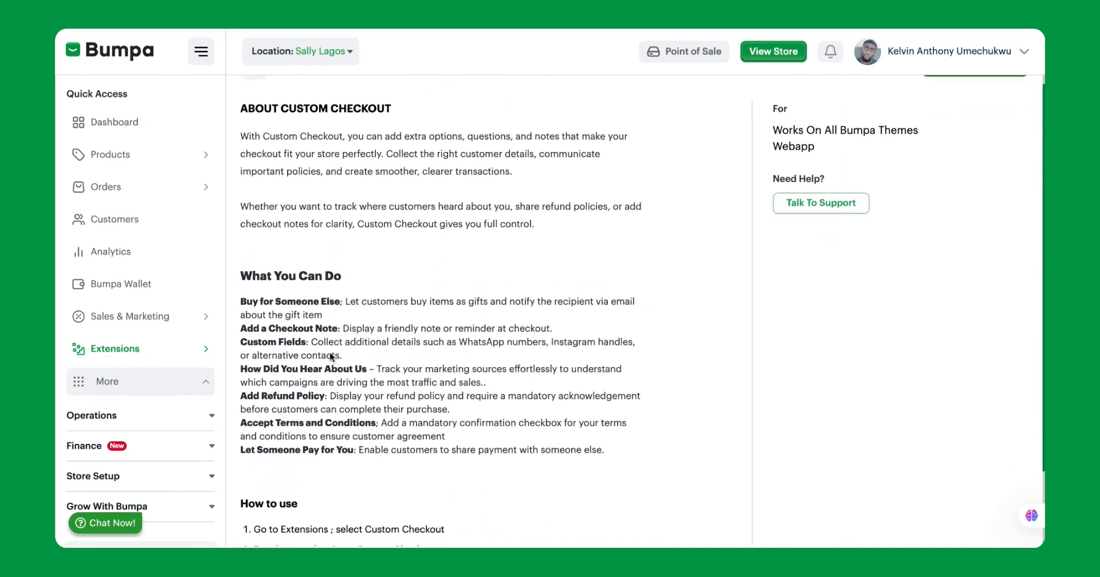
pyautogui.scroll(1, 331, 357)
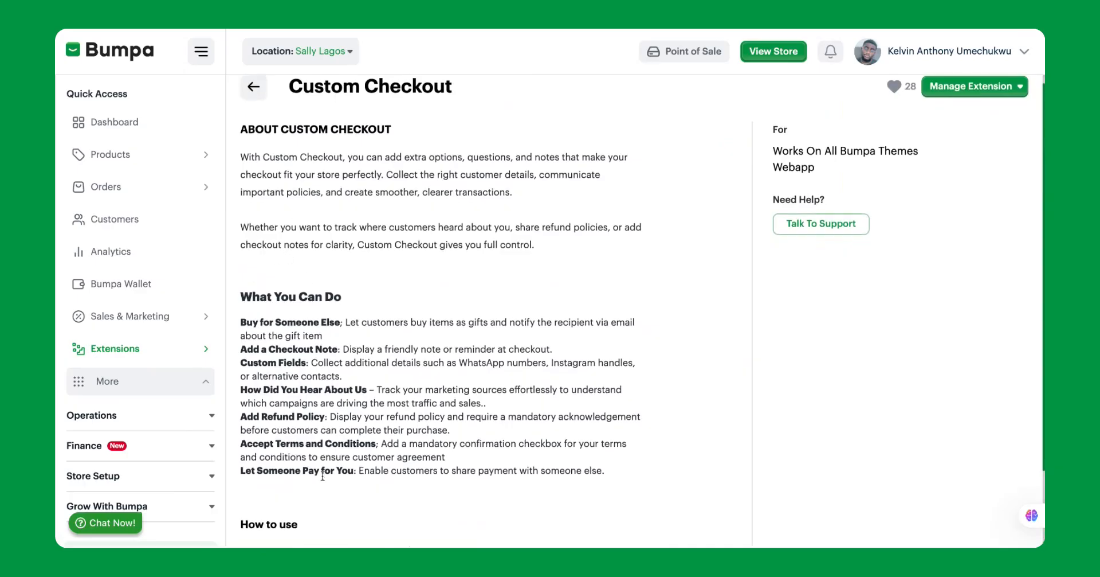
pyautogui.scroll(-1, 323, 479)
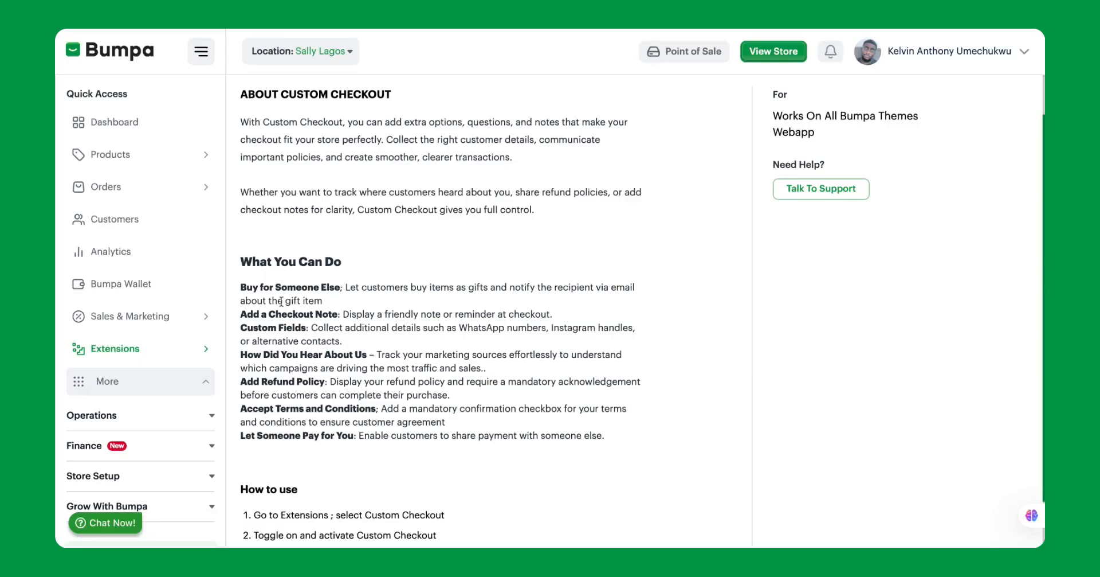
pyautogui.scroll(-1, 334, 369)
pyautogui.scroll(3, 334, 369)
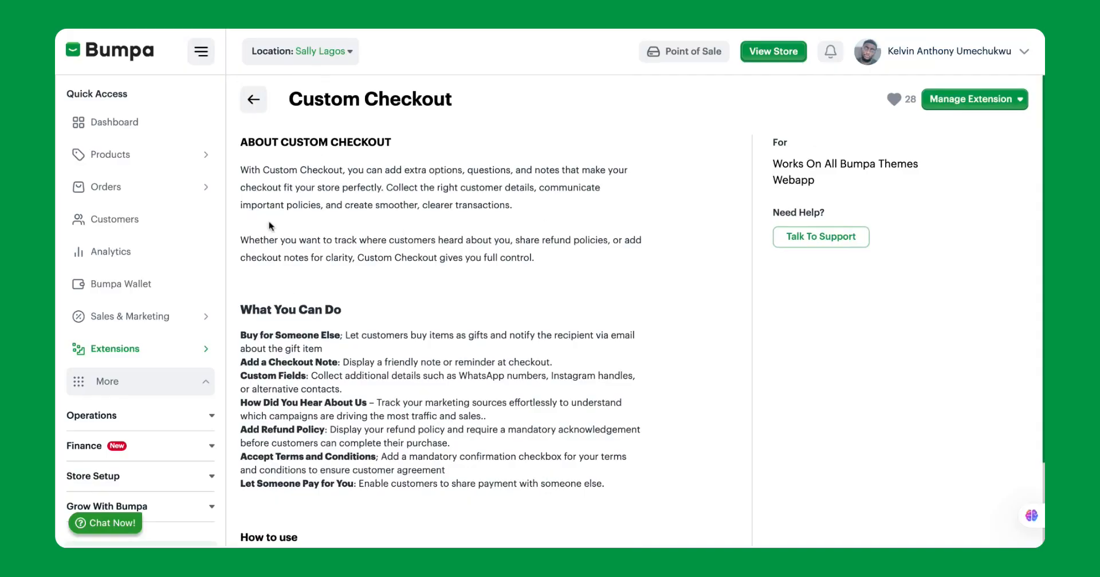
pyautogui.click(944, 99)
pyautogui.click(938, 137)
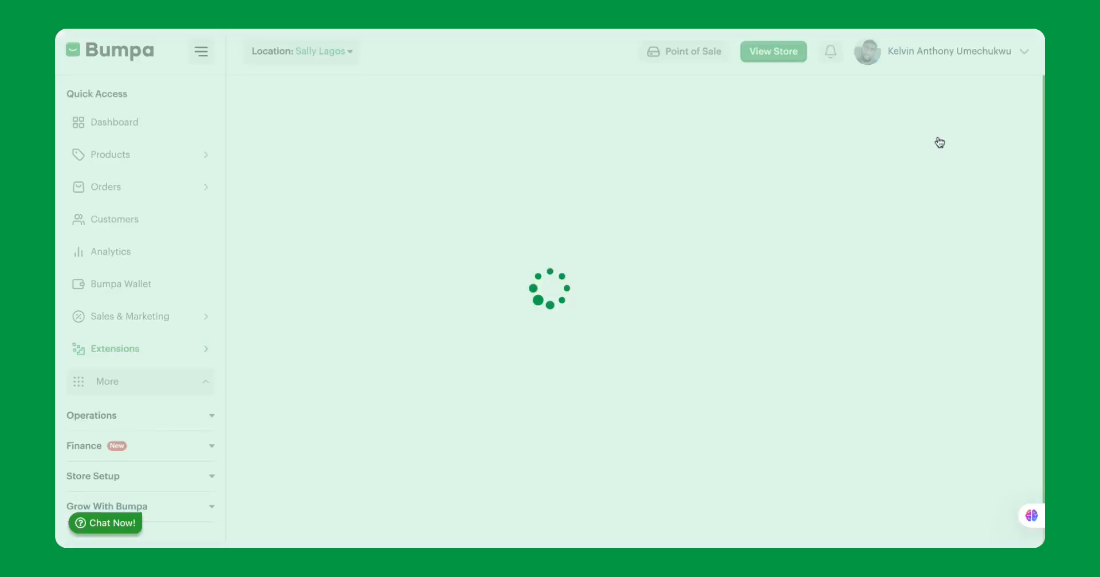
# Review the available checkout options and activate Custom Checkout for the store.
pyautogui.scroll(-1, 527, 233)
pyautogui.scroll(1, 527, 233)
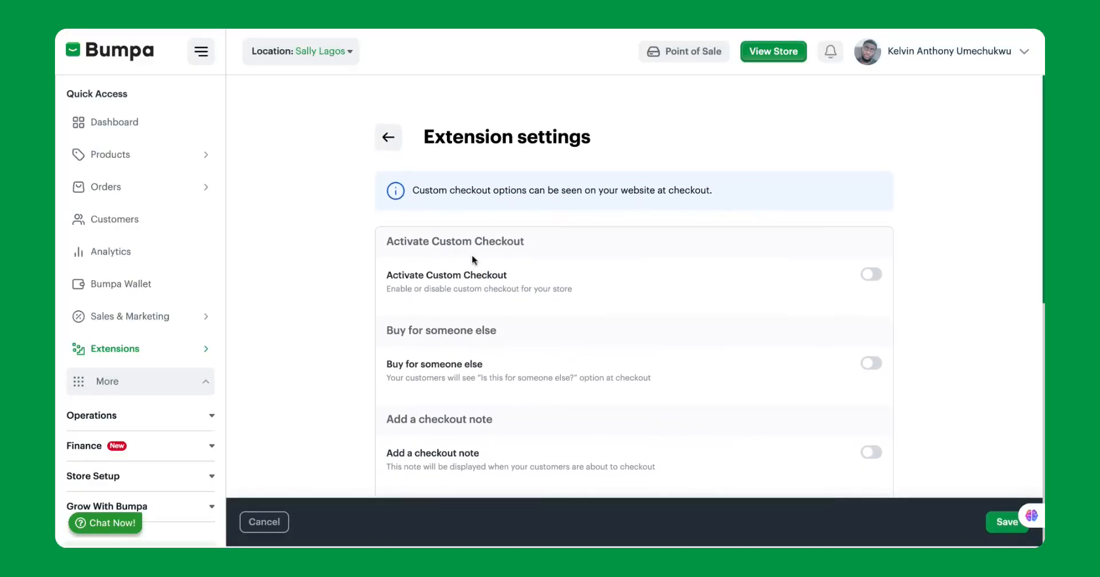
pyautogui.scroll(-8, 642, 340)
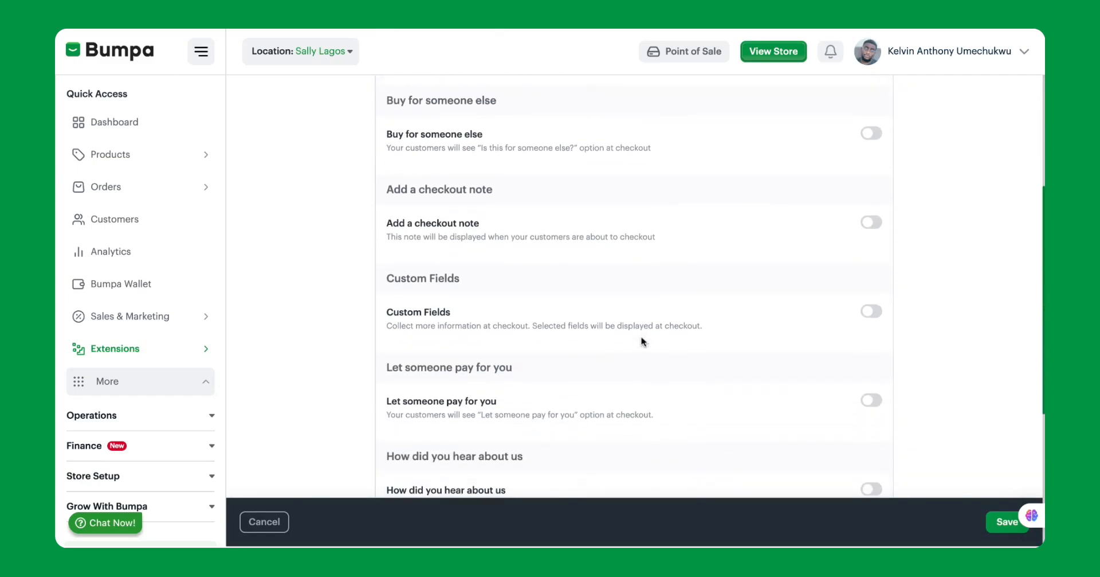
pyautogui.scroll(8, 641, 335)
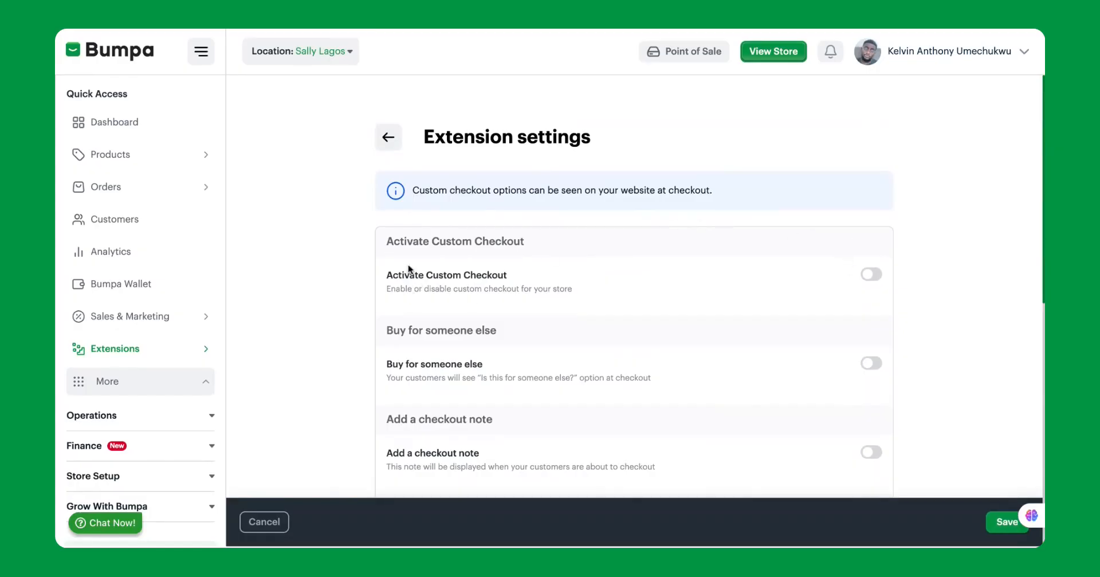
pyautogui.click(870, 275)
# Enable the Buy for someone else option and keep Send email to recipient switched on.
pyautogui.scroll(-2, 462, 239)
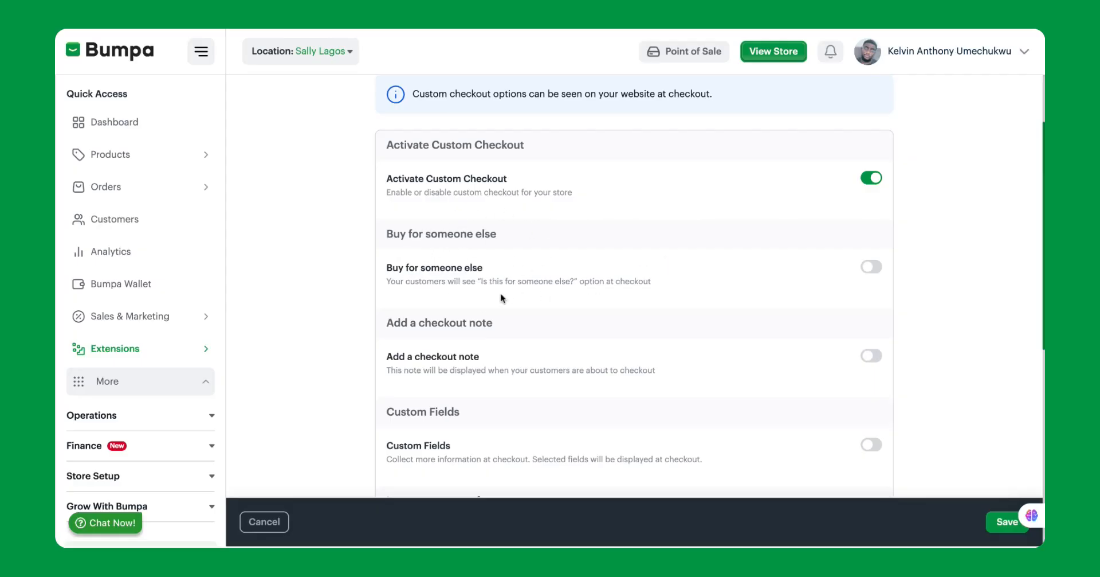
pyautogui.click(872, 267)
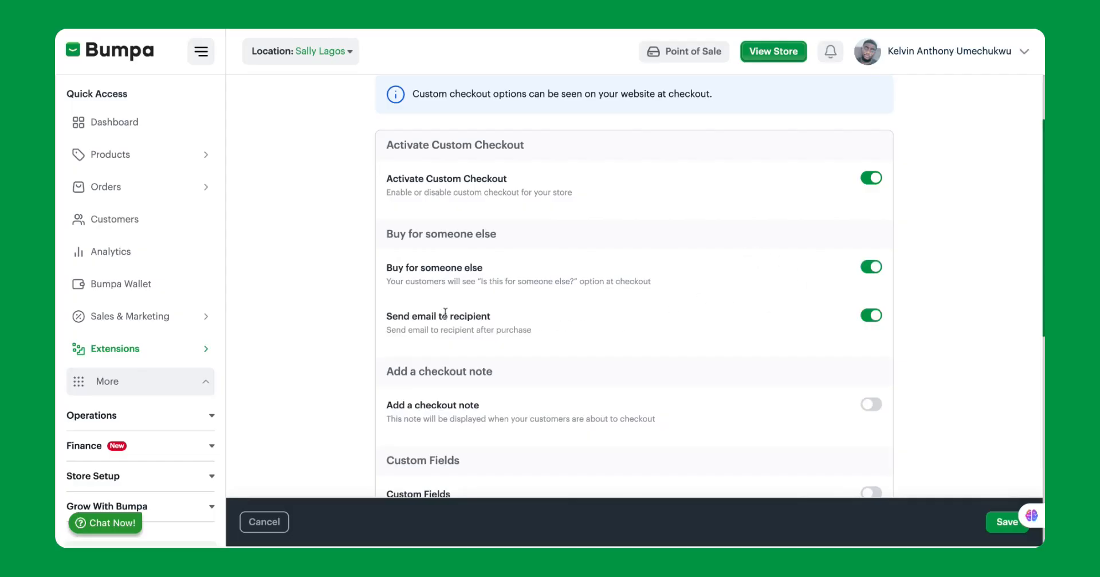
pyautogui.scroll(-1, 498, 314)
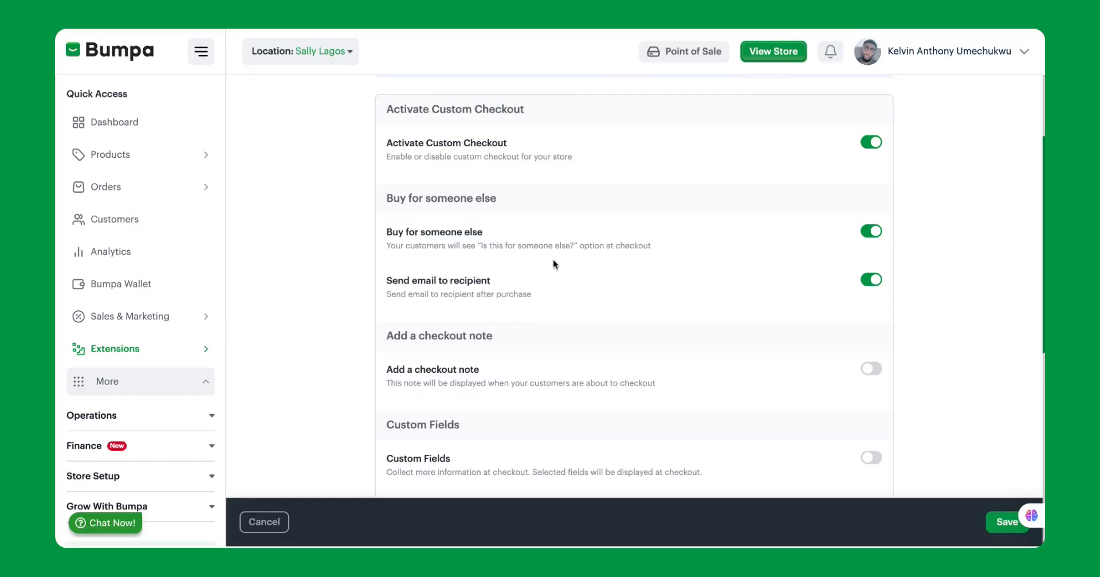
pyautogui.click(865, 283)
pyautogui.click(867, 282)
# Enable the checkout note and change its text to "We are closed on Saturdays and Sundays.".
pyautogui.scroll(-2, 742, 326)
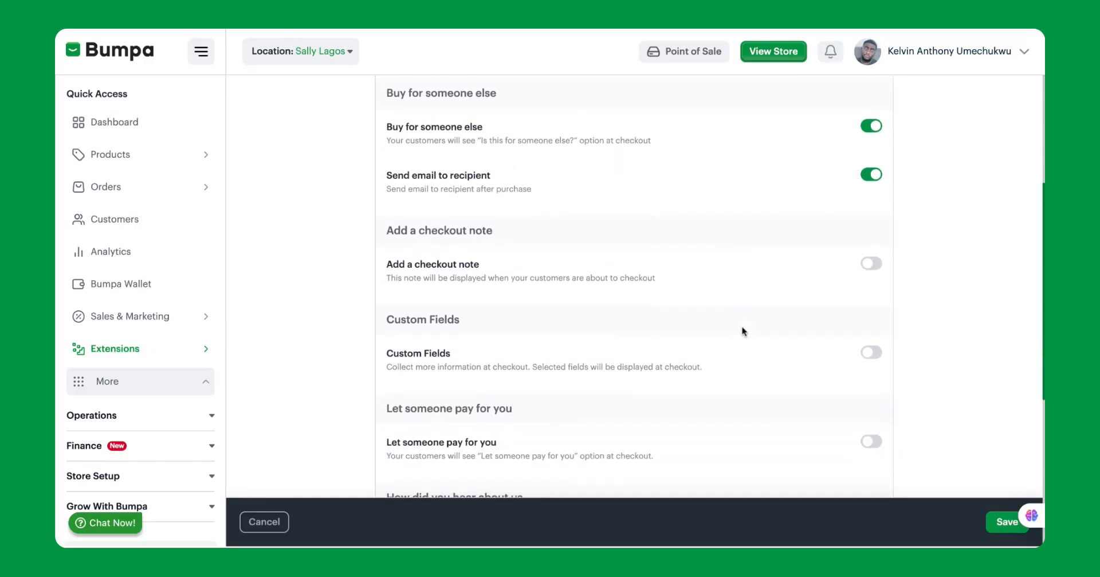
pyautogui.click(877, 257)
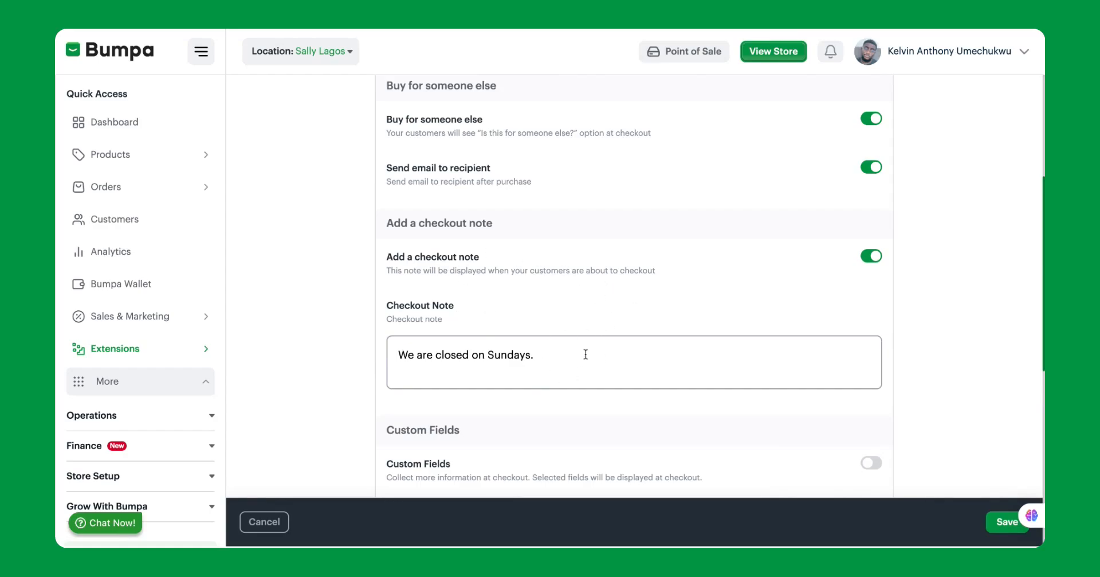
pyautogui.click(487, 356)
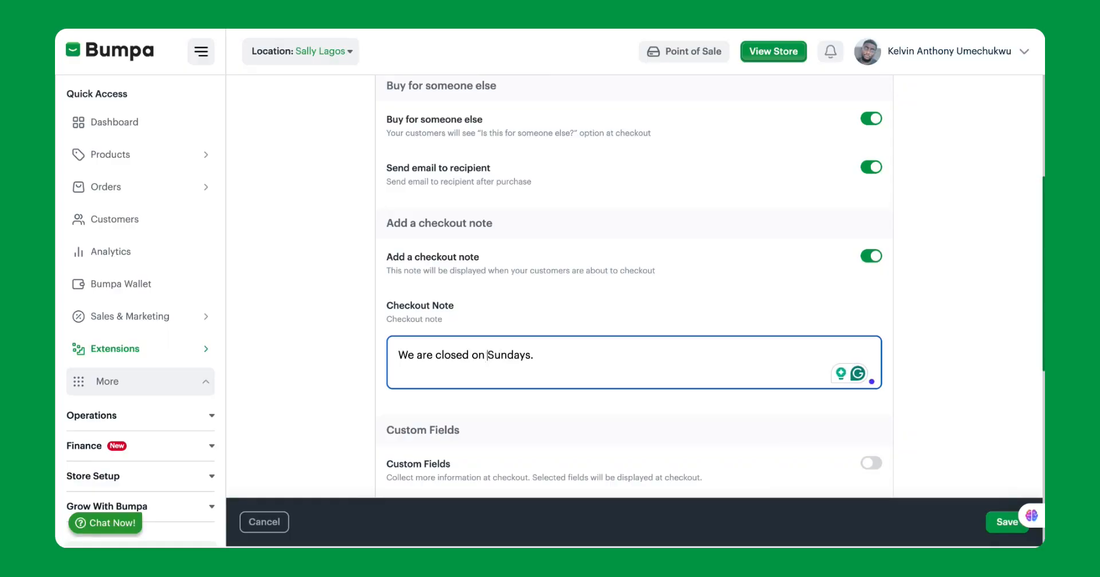
pyautogui.write('Saturd')
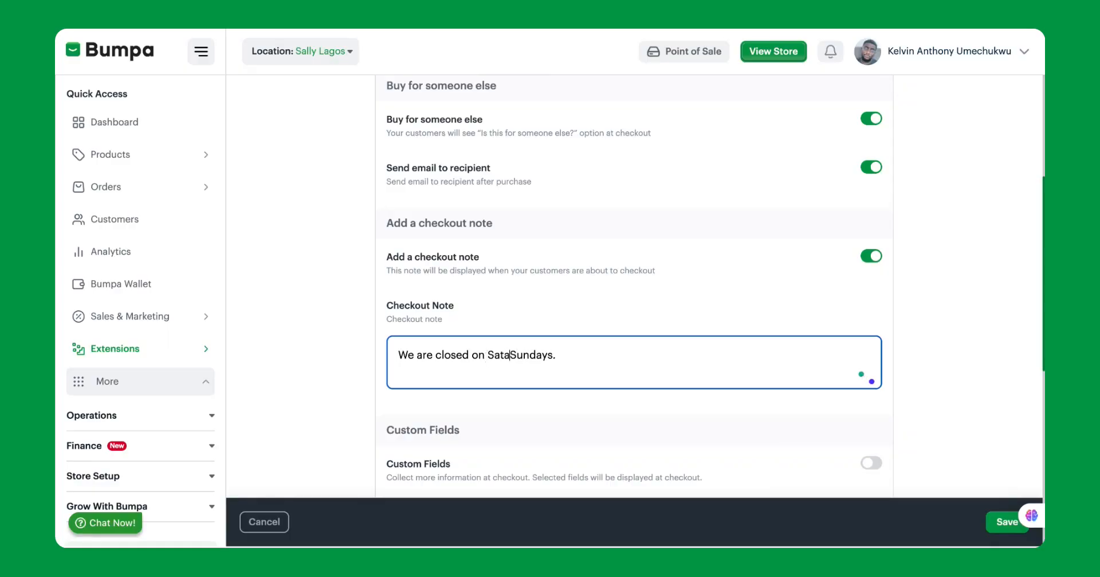
pyautogui.write('ays and')
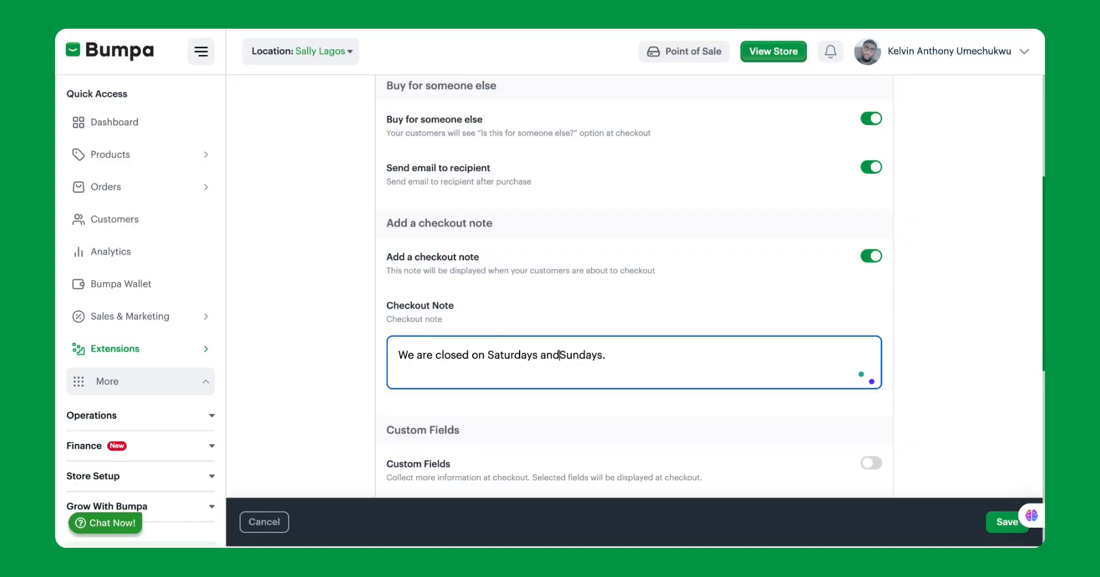
# Enable the Custom Fields option so that more customer information is collected at checkout.
pyautogui.scroll(-3, 631, 318)
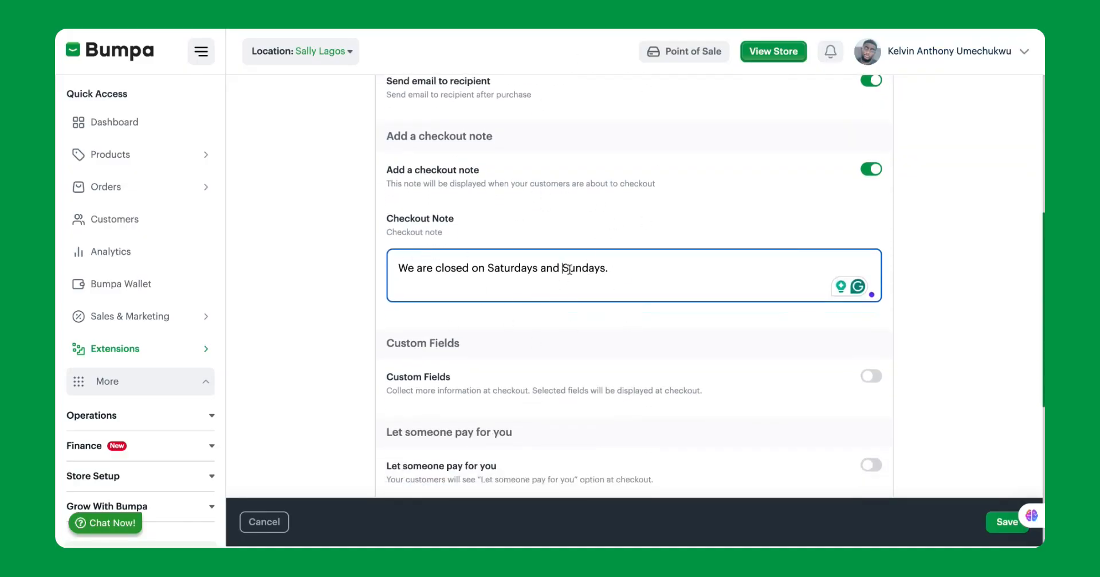
pyautogui.scroll(-1, 571, 273)
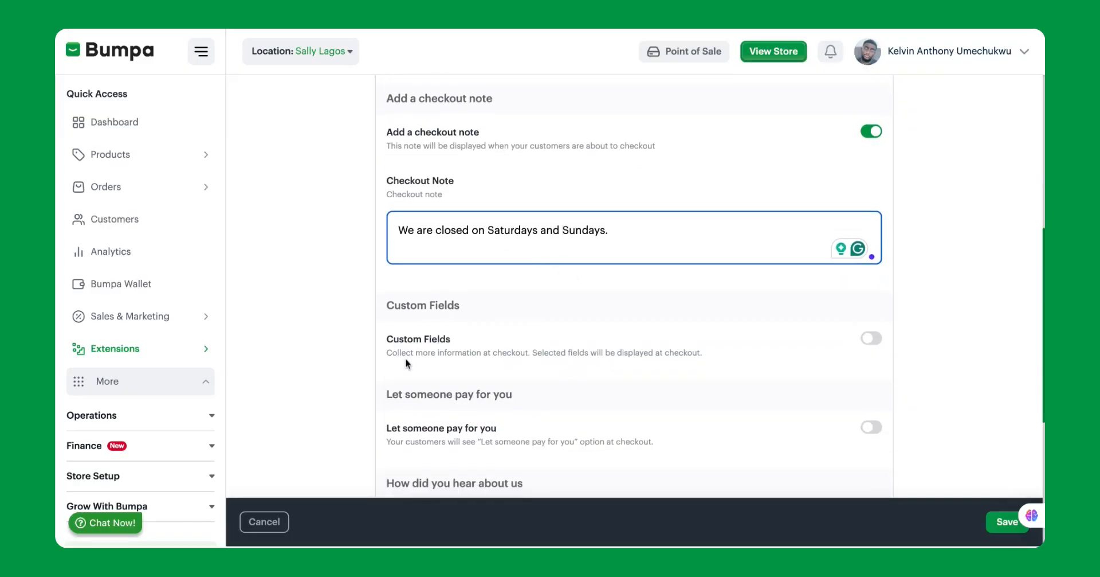
pyautogui.click(860, 342)
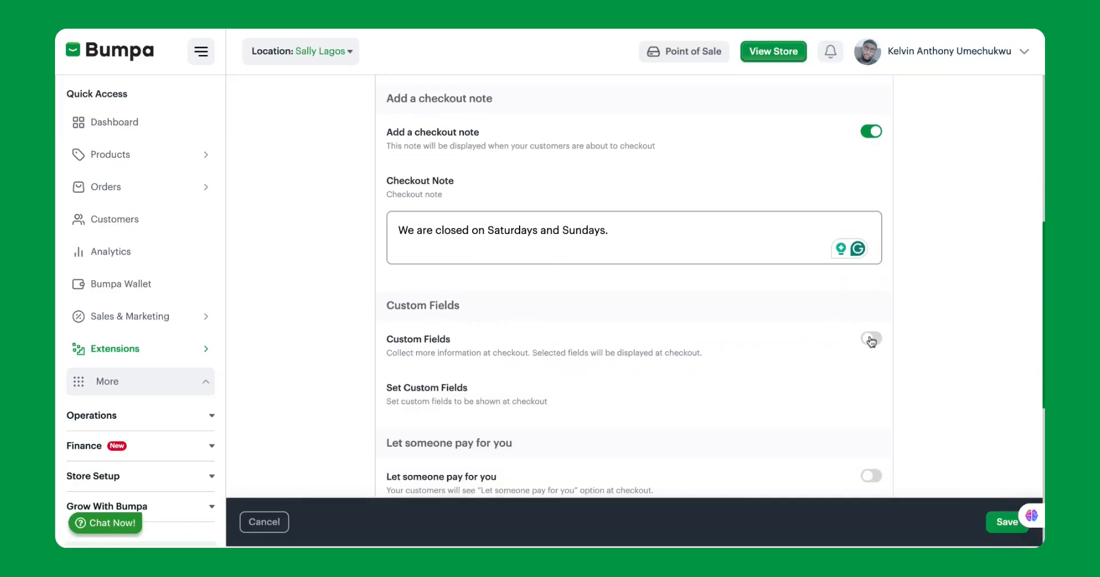
pyautogui.scroll(-3, 745, 378)
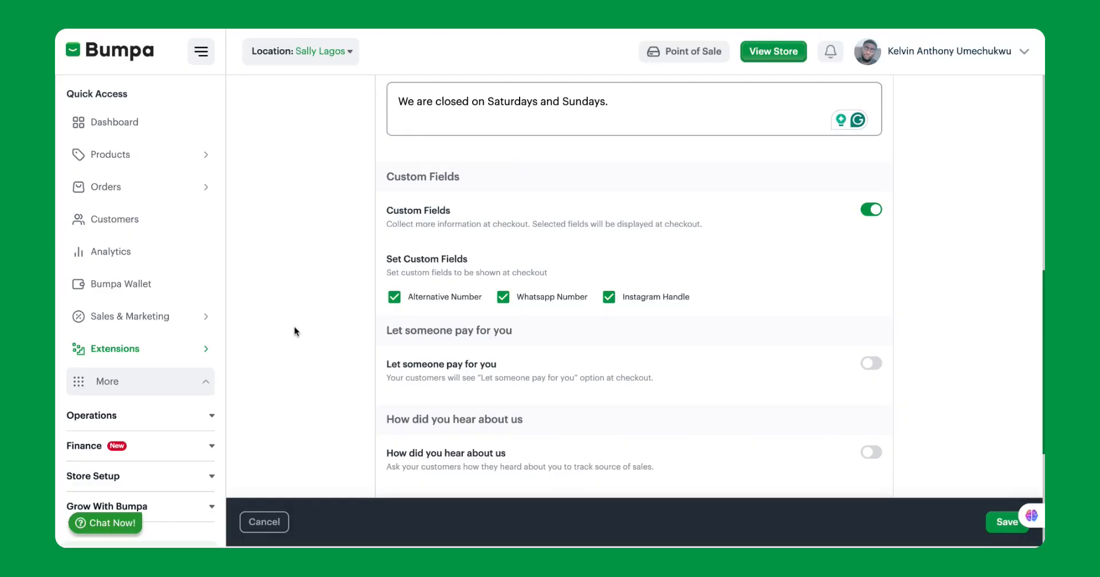
# Try clearing the Alternative Number, Whatsapp Number and Instagram Handle custom fields, and select all three again.
pyautogui.click(394, 298)
pyautogui.click(503, 297)
pyautogui.click(609, 297)
pyautogui.click(609, 297)
pyautogui.click(503, 297)
pyautogui.click(394, 297)
# Enable the Let someone pay for you and How did you hear about us options.
pyautogui.scroll(-3, 579, 339)
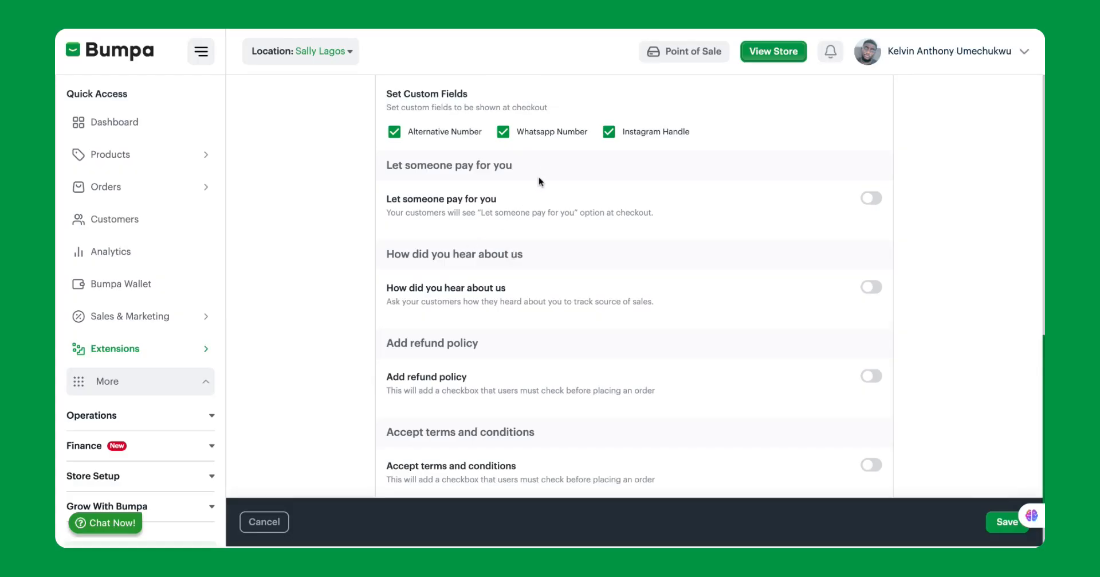
pyautogui.click(870, 201)
pyautogui.scroll(-1, 593, 290)
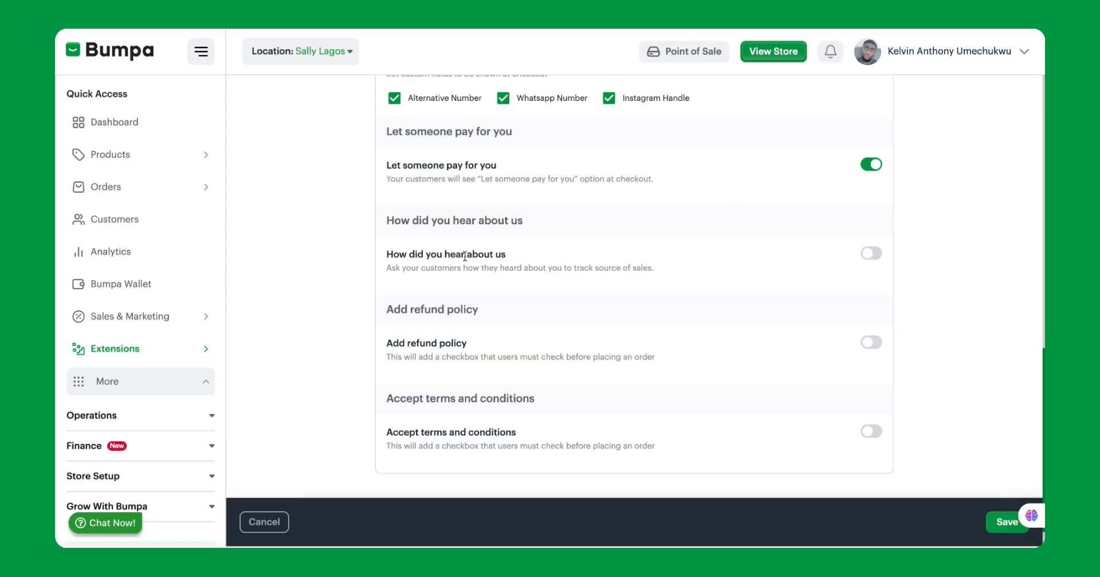
pyautogui.click(871, 253)
# Enable the Add refund policy and Accept terms and conditions options.
pyautogui.click(871, 342)
pyautogui.scroll(-2, 643, 350)
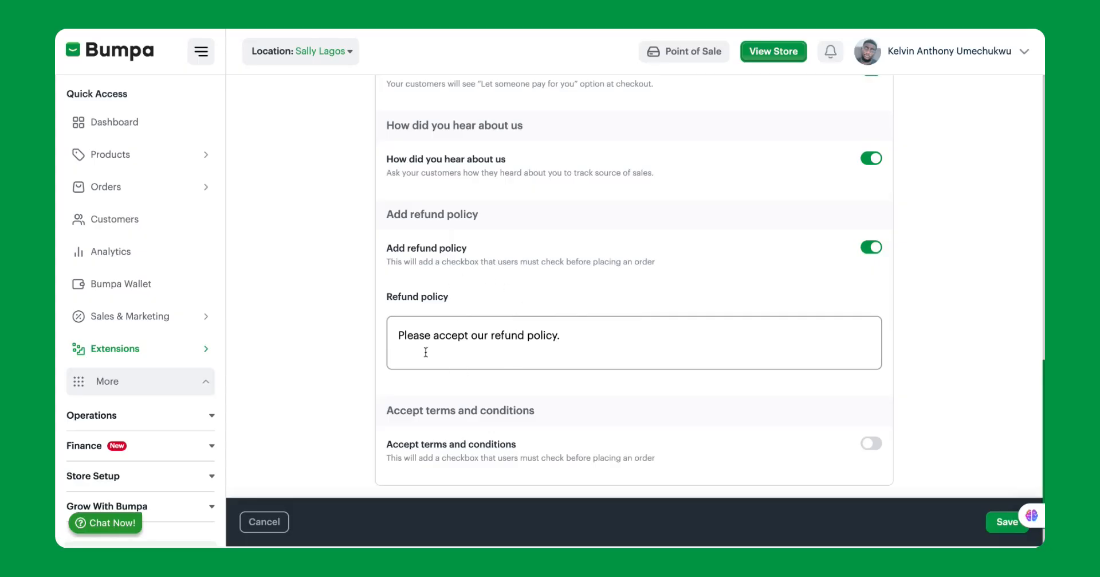
pyautogui.scroll(-1, 652, 293)
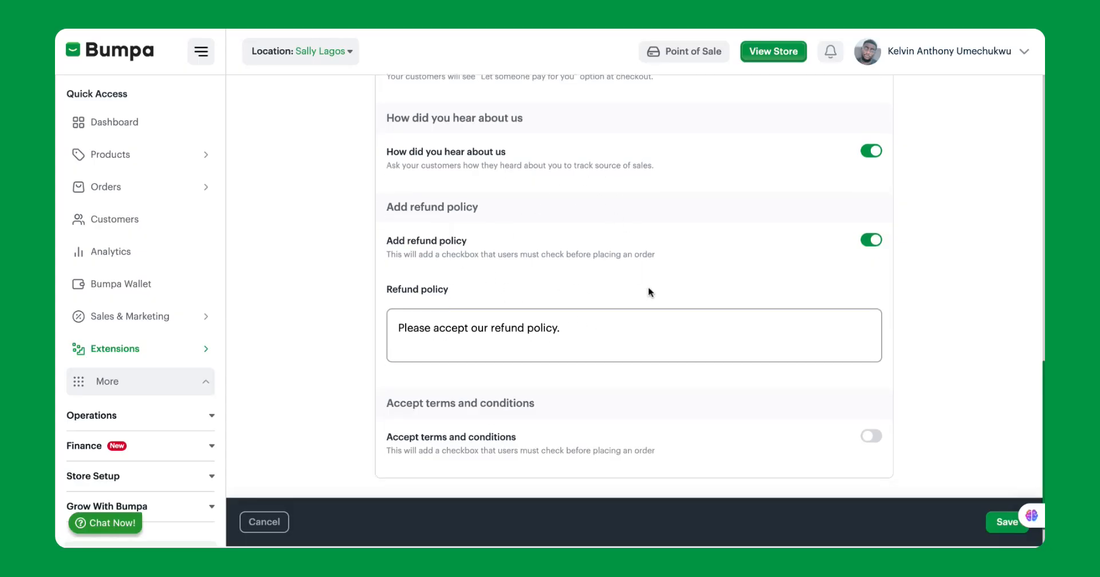
pyautogui.click(871, 394)
pyautogui.scroll(-2, 582, 460)
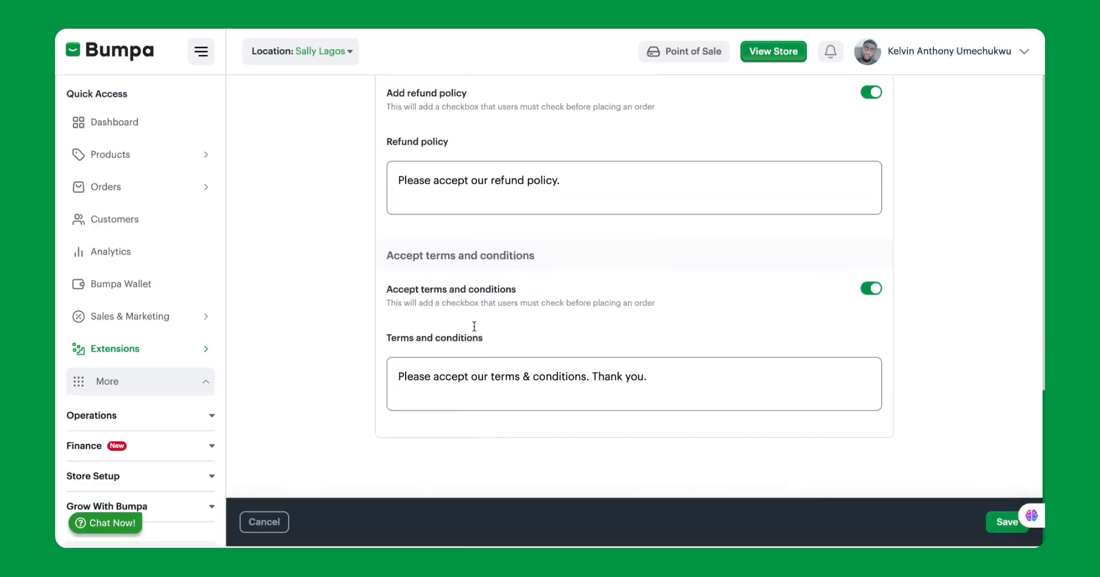
# Extend the refund policy text to "Please accept our refund policy. Thank you." and save the extension settings.
pyautogui.click(583, 184)
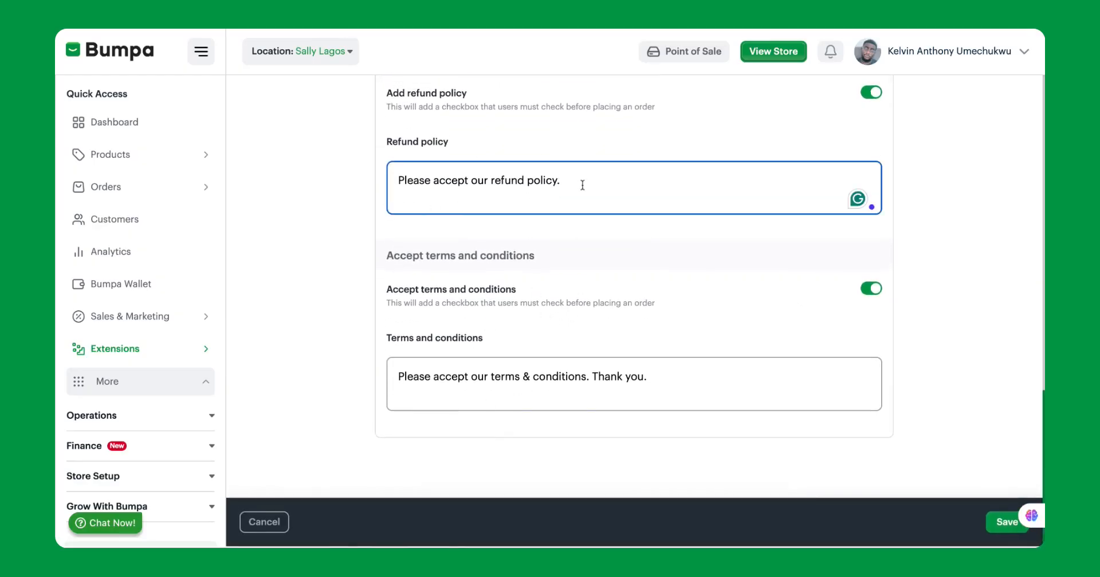
pyautogui.write('Thank you.')
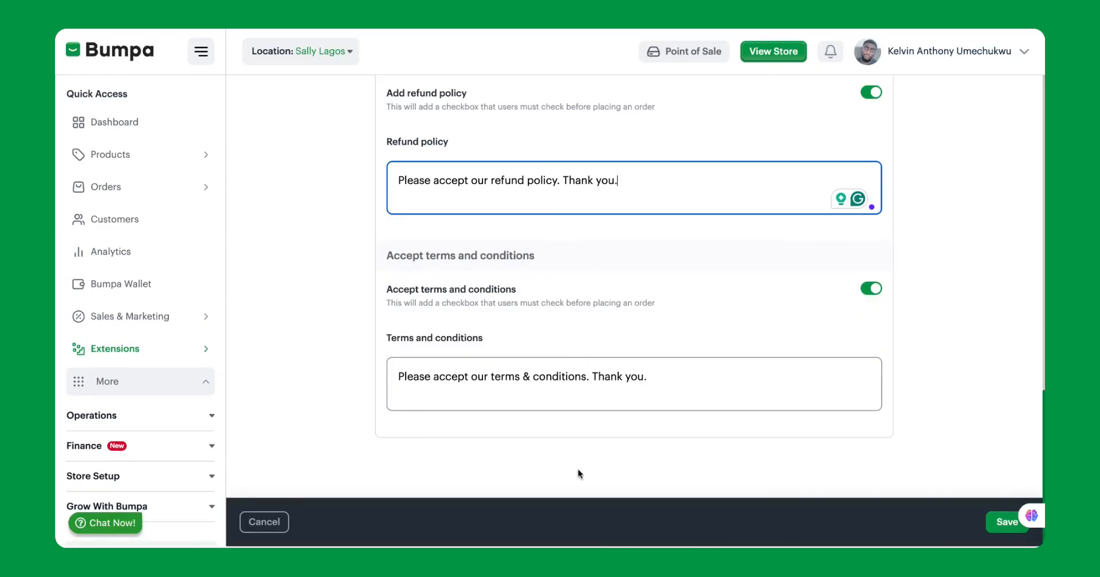
pyautogui.click(1005, 521)
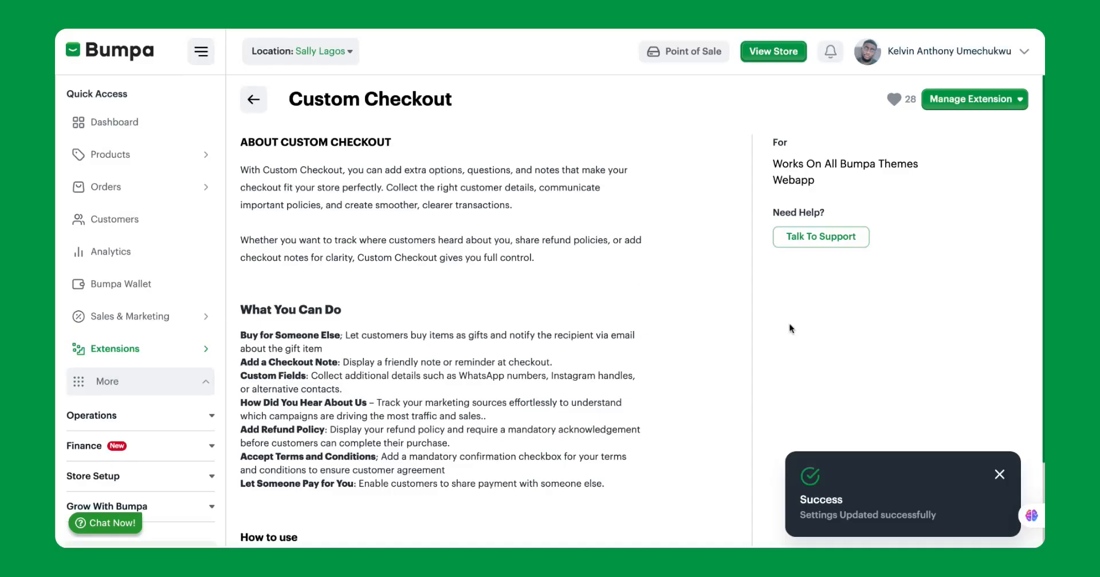
pyautogui.click(1000, 476)
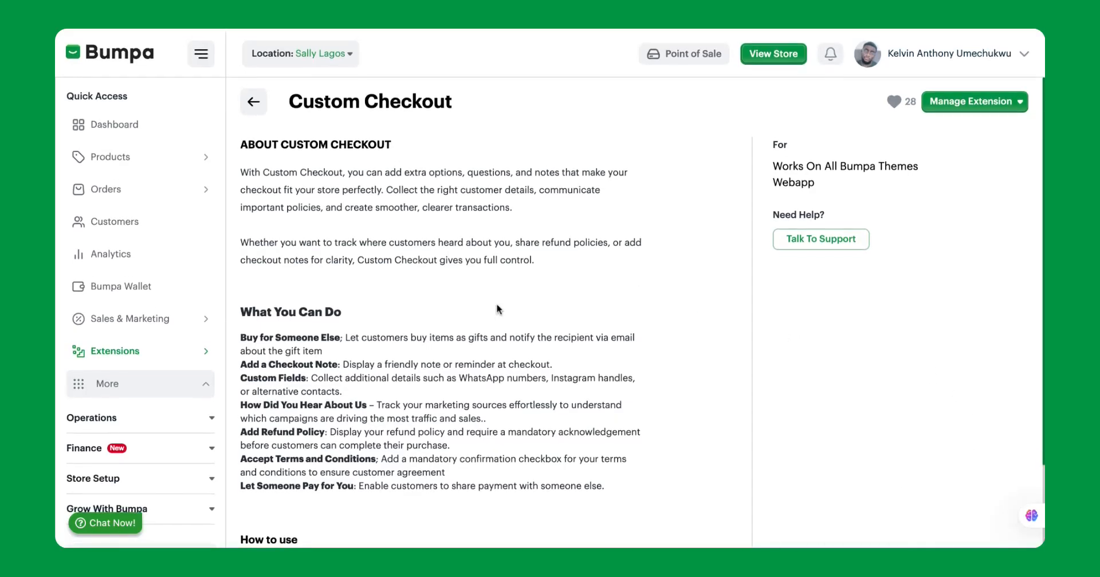
# Switch to the store's checkout page and look through its delivery, order and payment sections.
pyautogui.scroll(-2, 570, 175)
pyautogui.scroll(2, 569, 191)
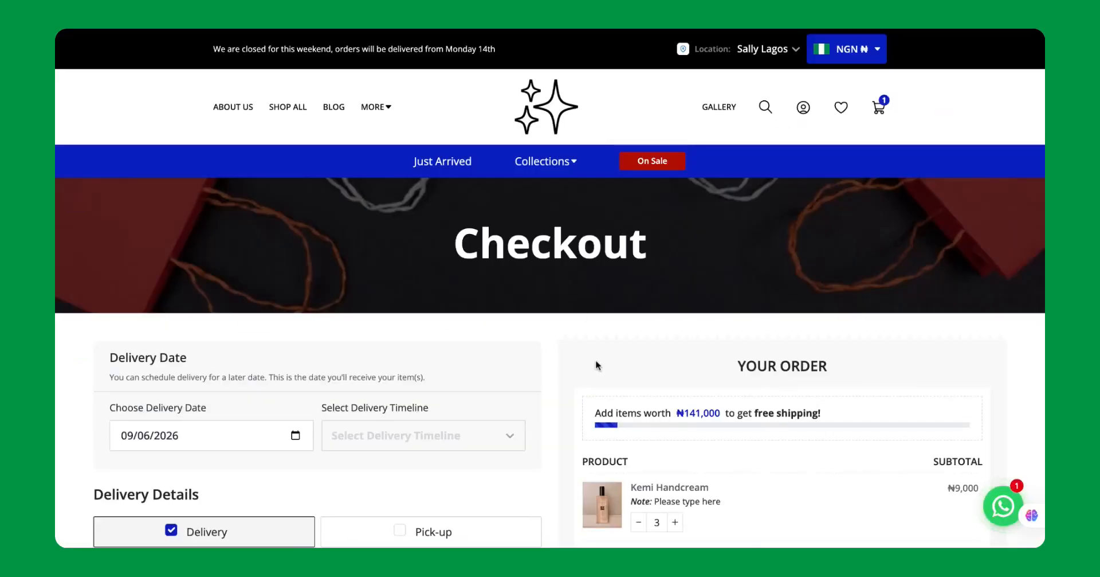
pyautogui.scroll(-2, 596, 359)
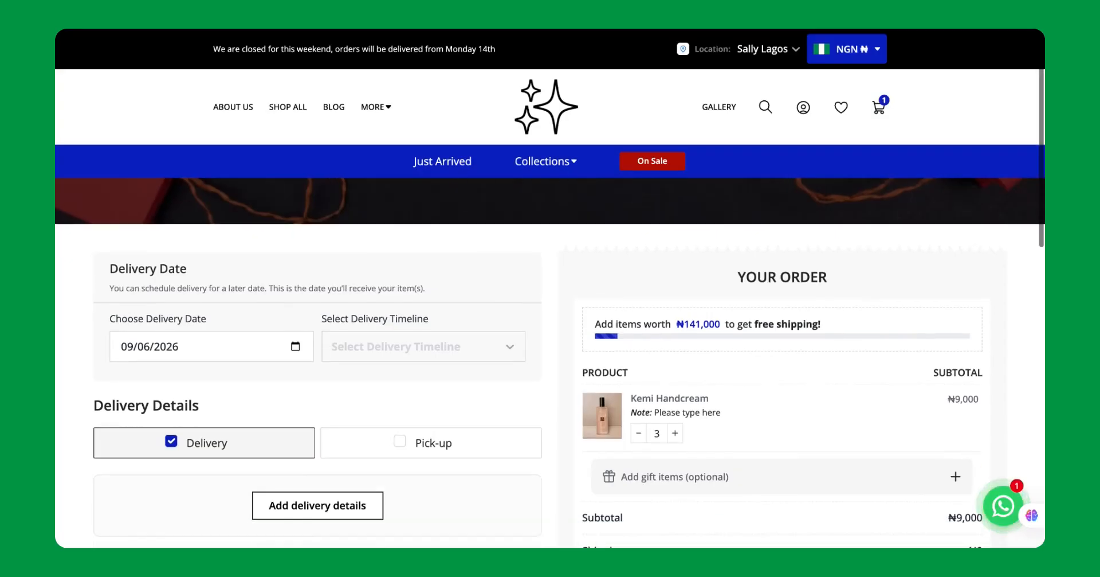
pyautogui.scroll(-4, 550, 361)
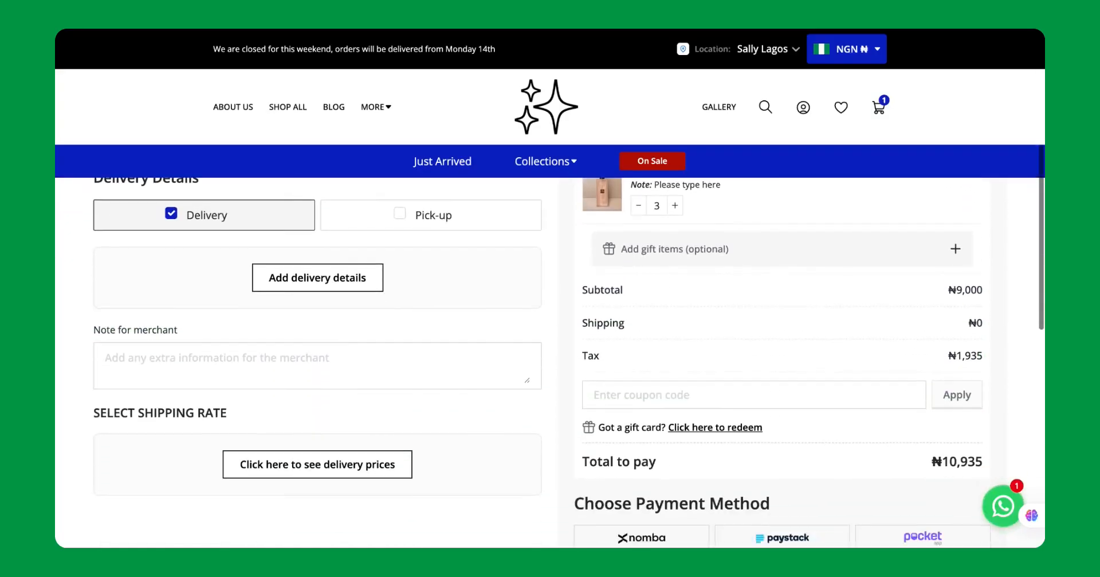
pyautogui.scroll(-2, 550, 361)
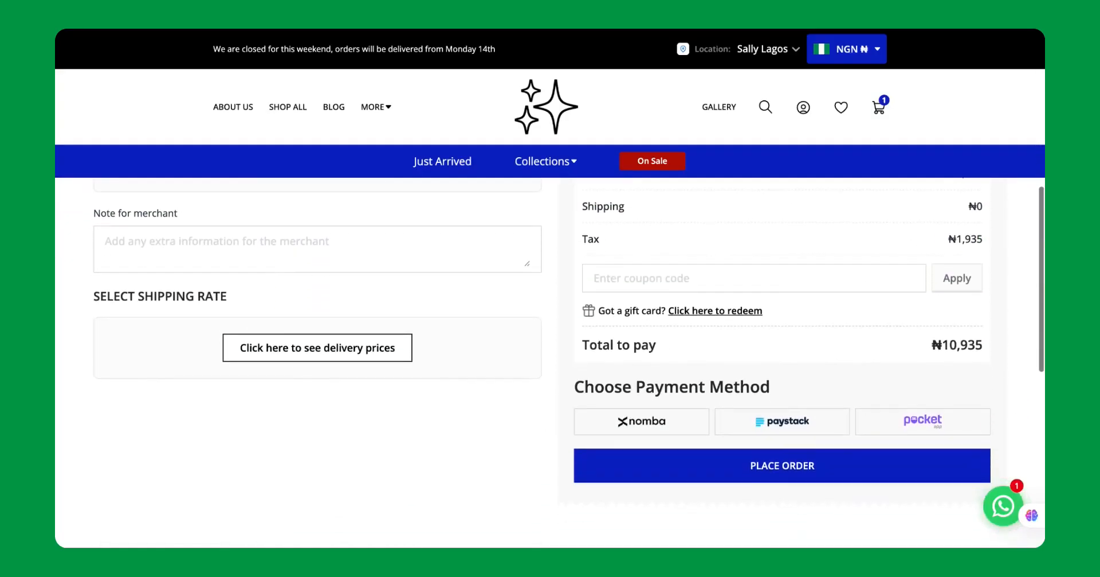
pyautogui.scroll(4, 550, 361)
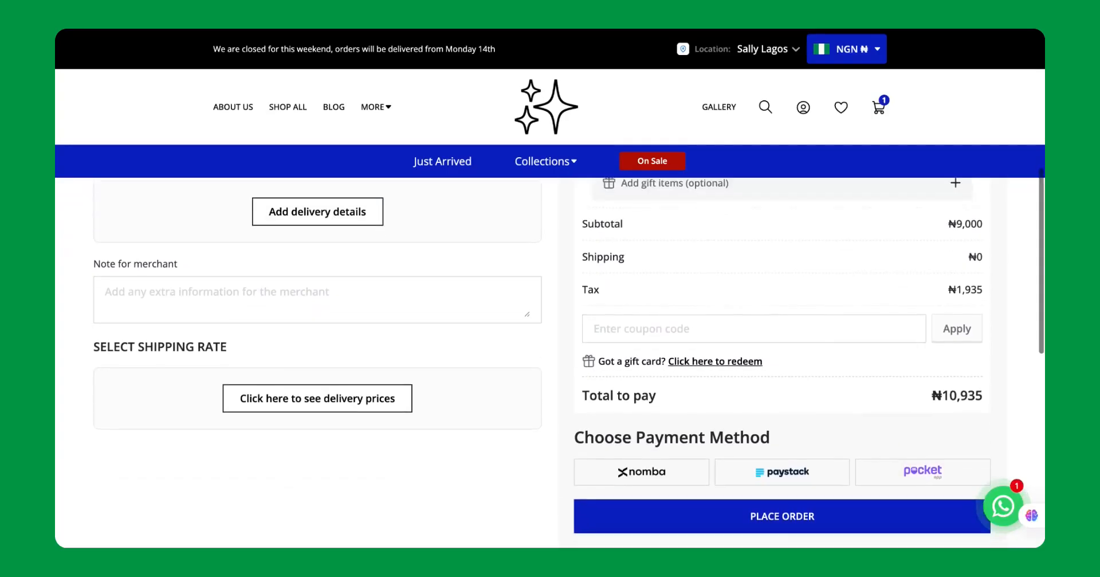
pyautogui.scroll(4, 550, 361)
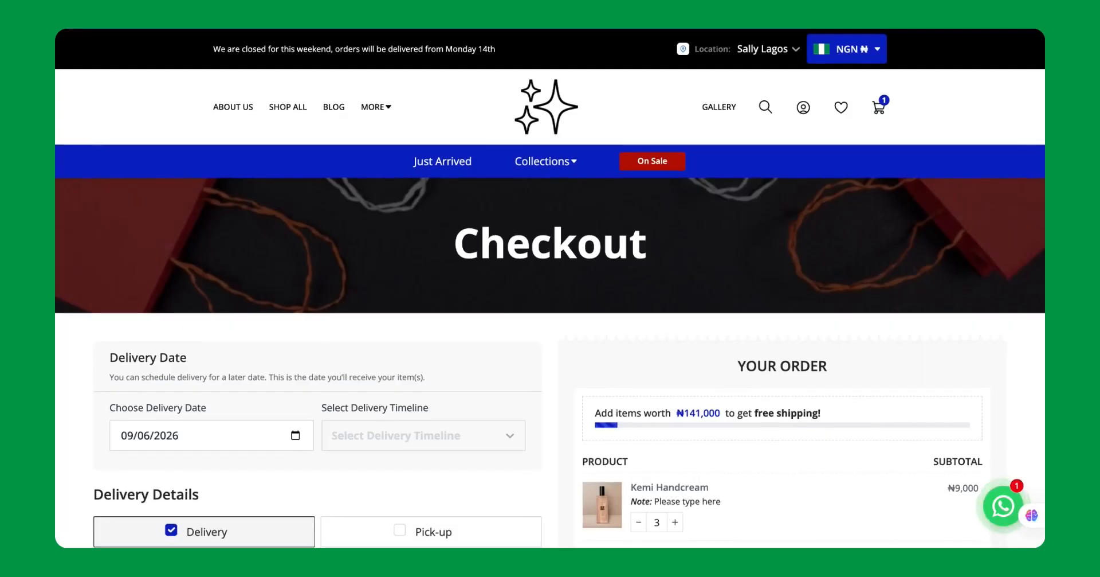
# Reload the checkout page and examine the important note, the custom contact fields and the How Did You Hear About Us choices.
pyautogui.press('super+r')
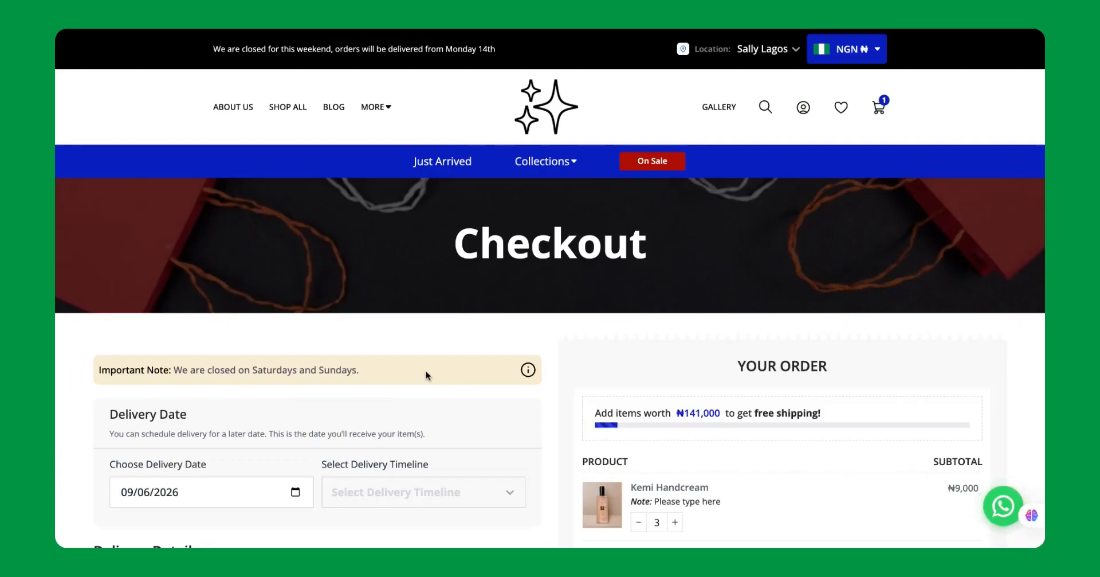
pyautogui.scroll(-1, 426, 374)
pyautogui.scroll(-5, 426, 374)
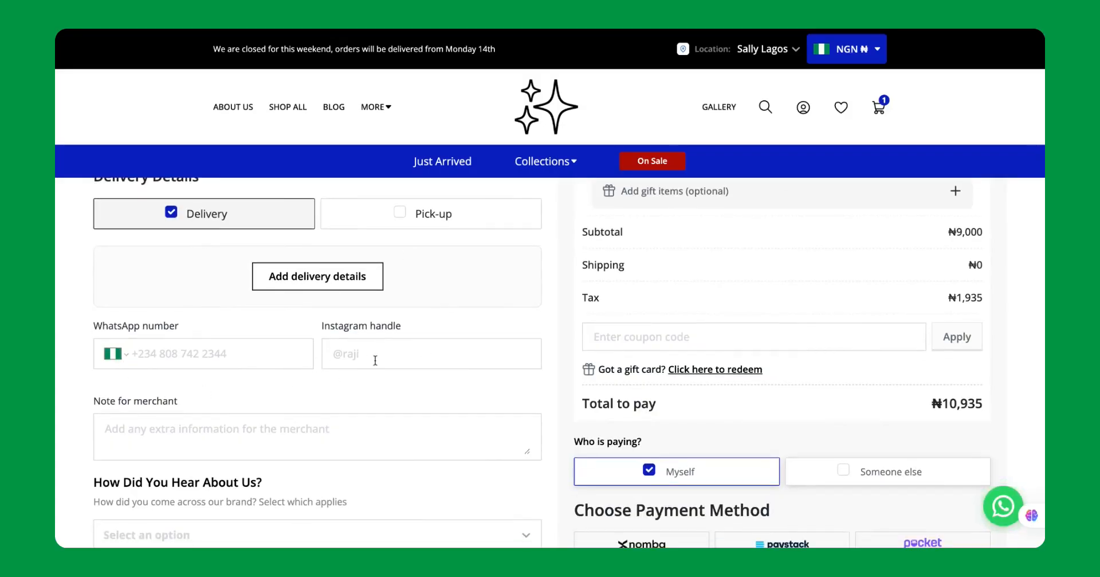
pyautogui.scroll(-1, 383, 377)
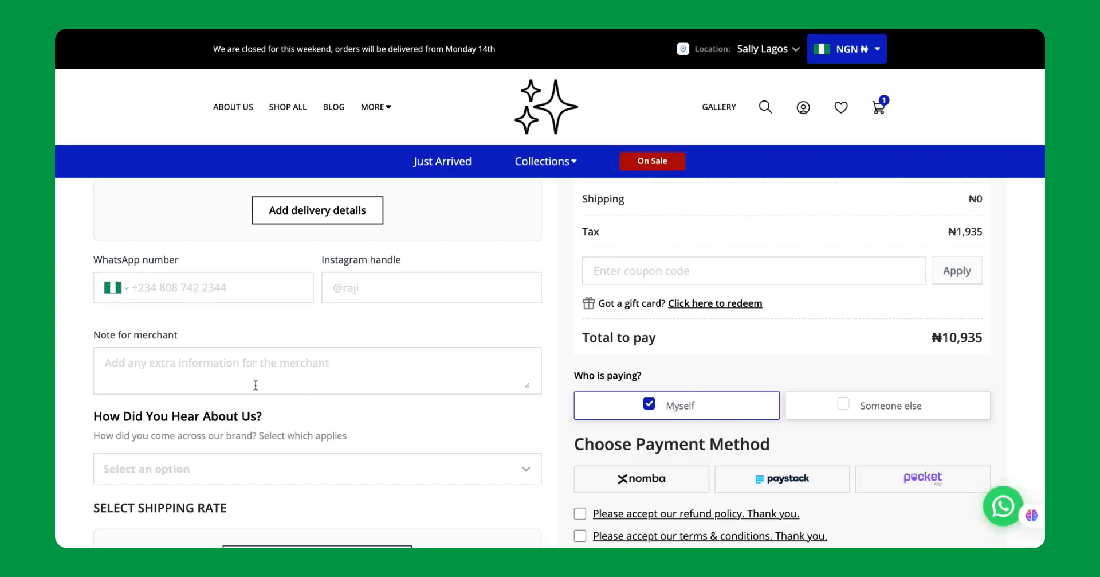
pyautogui.scroll(-1, 256, 385)
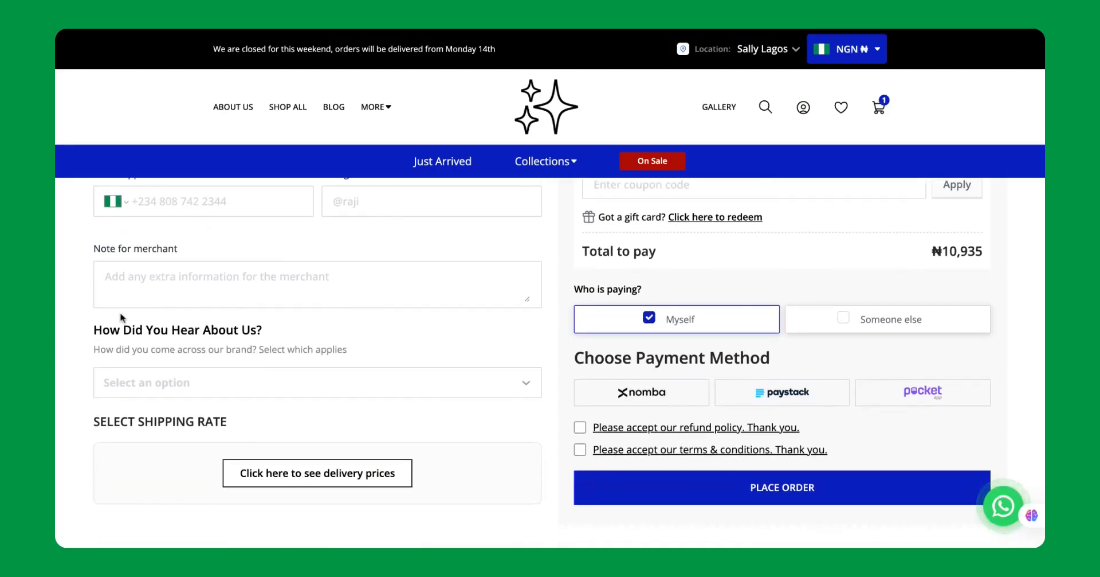
pyautogui.click(204, 381)
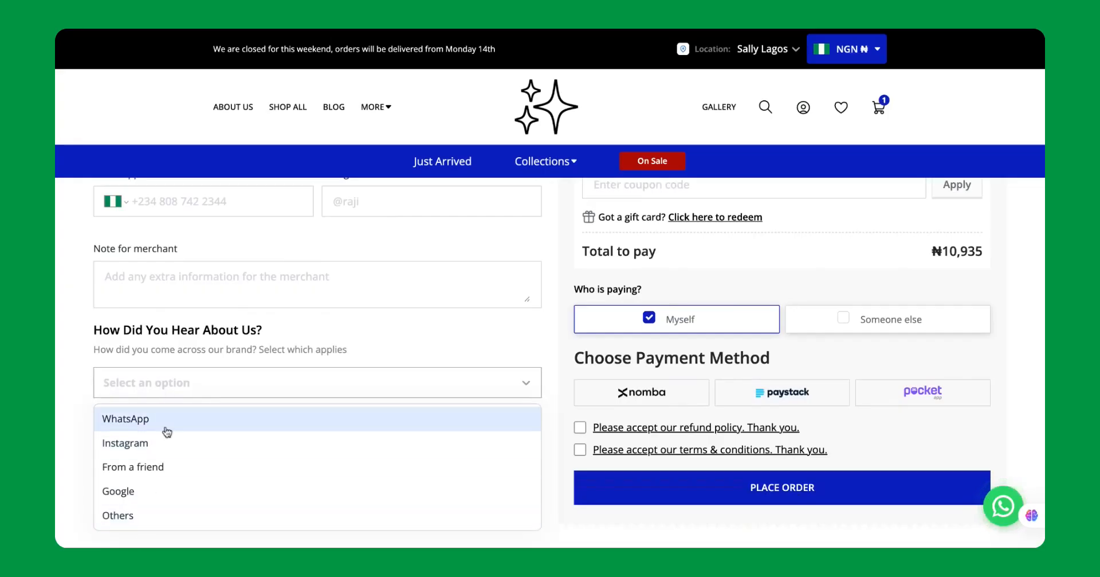
pyautogui.click(307, 344)
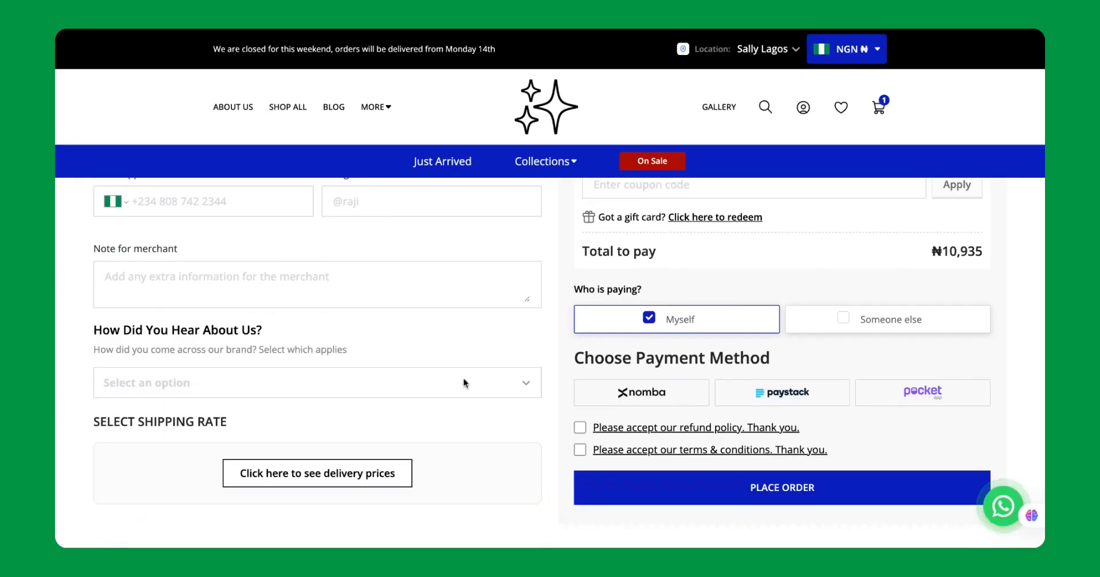
# Try the refund policy and terms & conditions acceptance checkboxes at checkout, leaving both cleared.
pyautogui.scroll(-1, 467, 383)
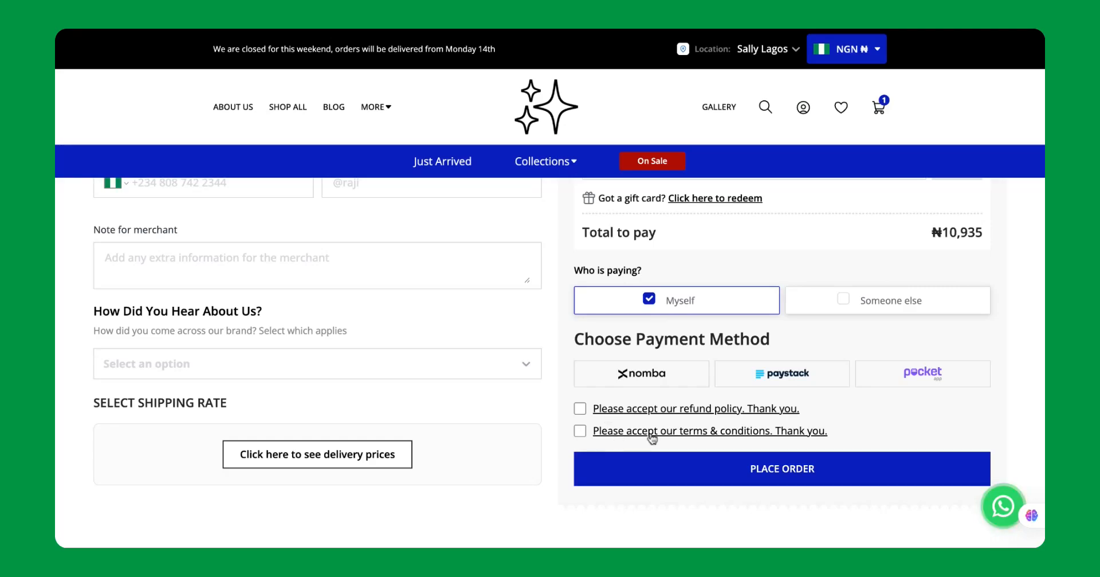
pyautogui.click(582, 407)
pyautogui.click(580, 429)
pyautogui.click(583, 408)
pyautogui.scroll(1, 720, 426)
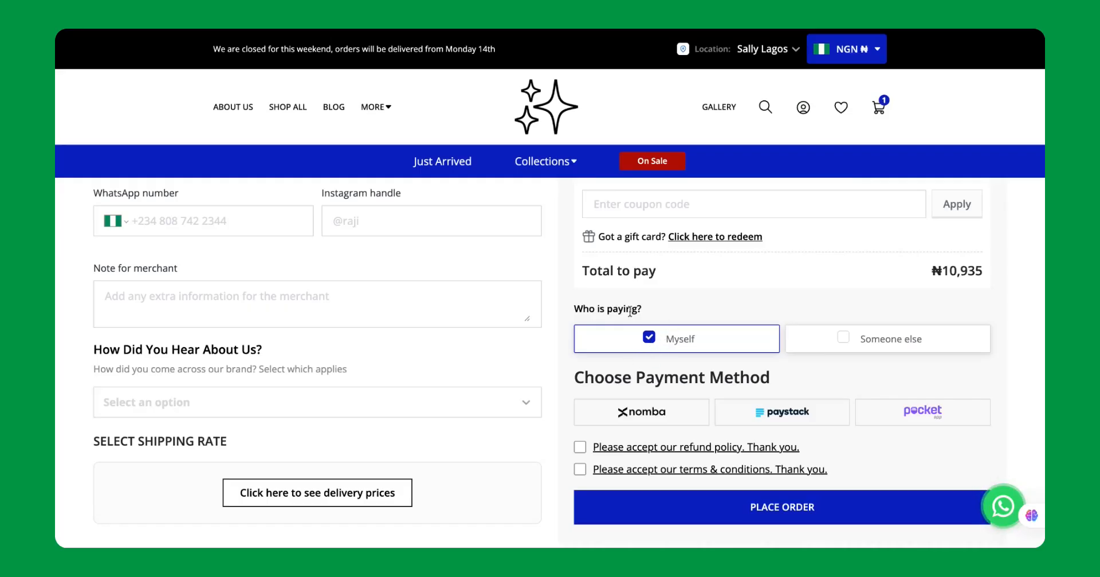
# Preview the Someone else choice under Who is paying, and set the payer back to Myself.
pyautogui.click(846, 337)
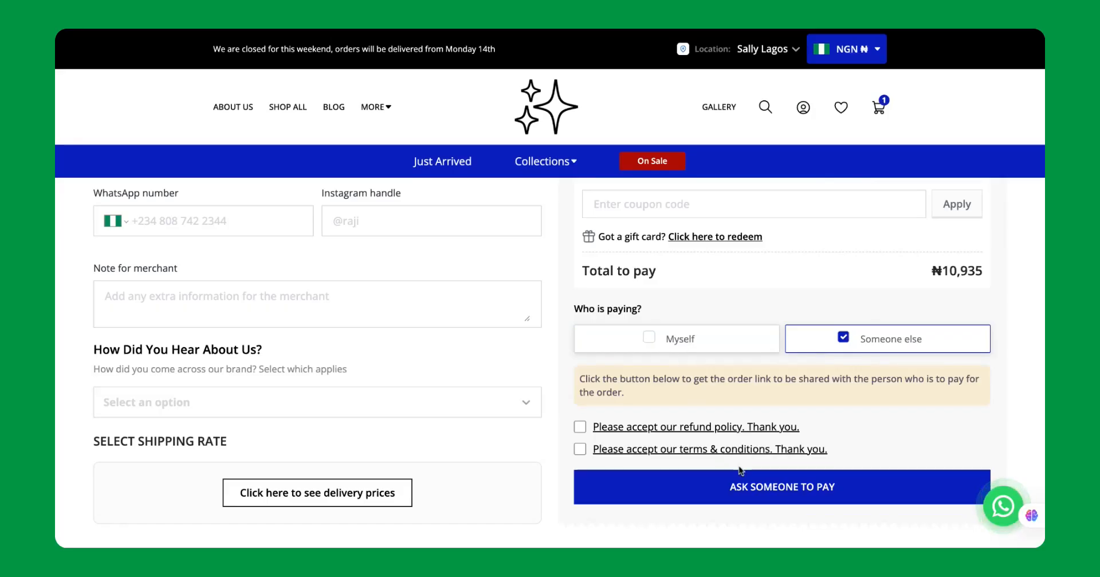
pyautogui.scroll(-1, 737, 470)
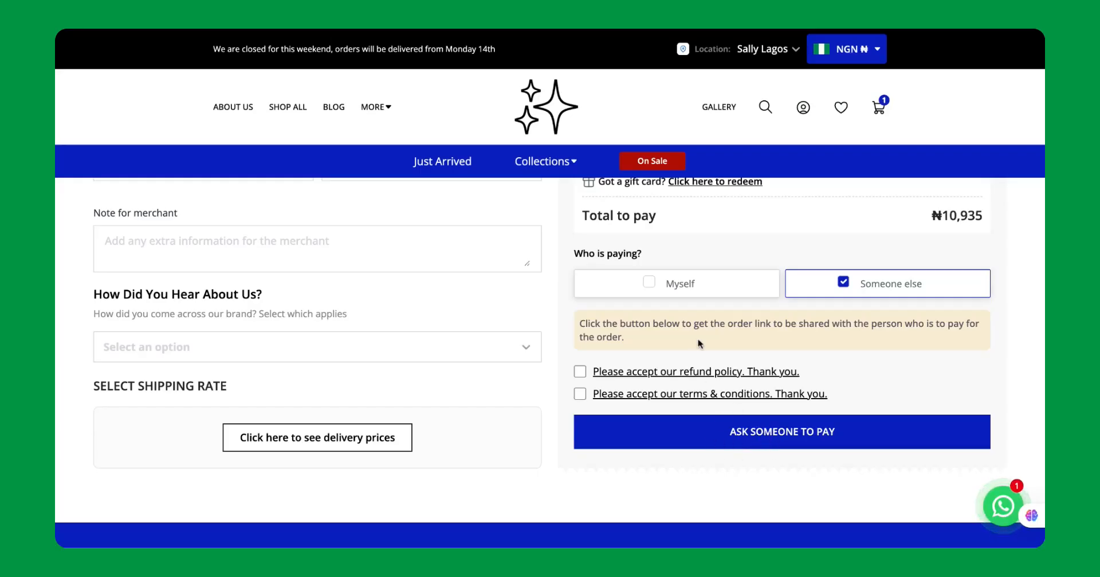
pyautogui.click(648, 286)
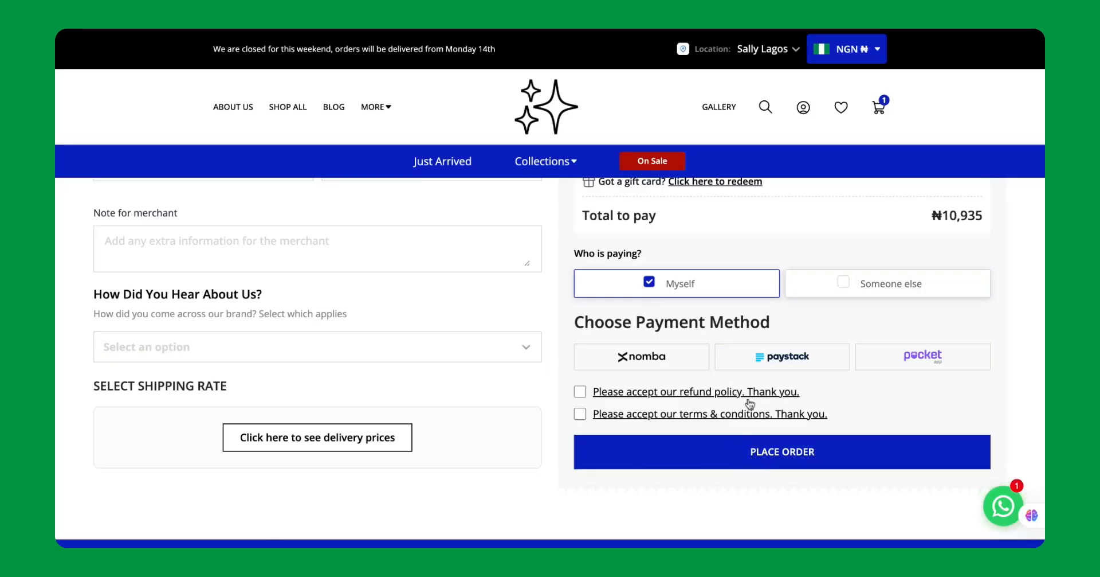
# Review the whole checkout page again, from the important note to the payer choice and policy checkboxes.
pyautogui.scroll(-3, 750, 405)
pyautogui.scroll(9, 750, 405)
pyautogui.scroll(4, 750, 405)
pyautogui.scroll(-4, 750, 404)
pyautogui.scroll(-3, 418, 430)
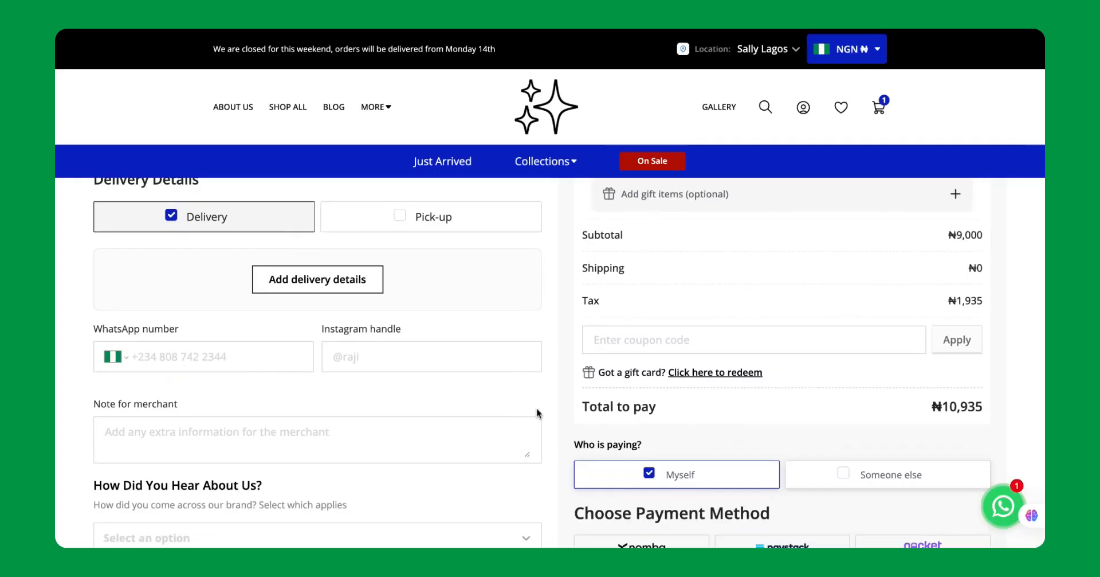
pyautogui.scroll(-3, 538, 412)
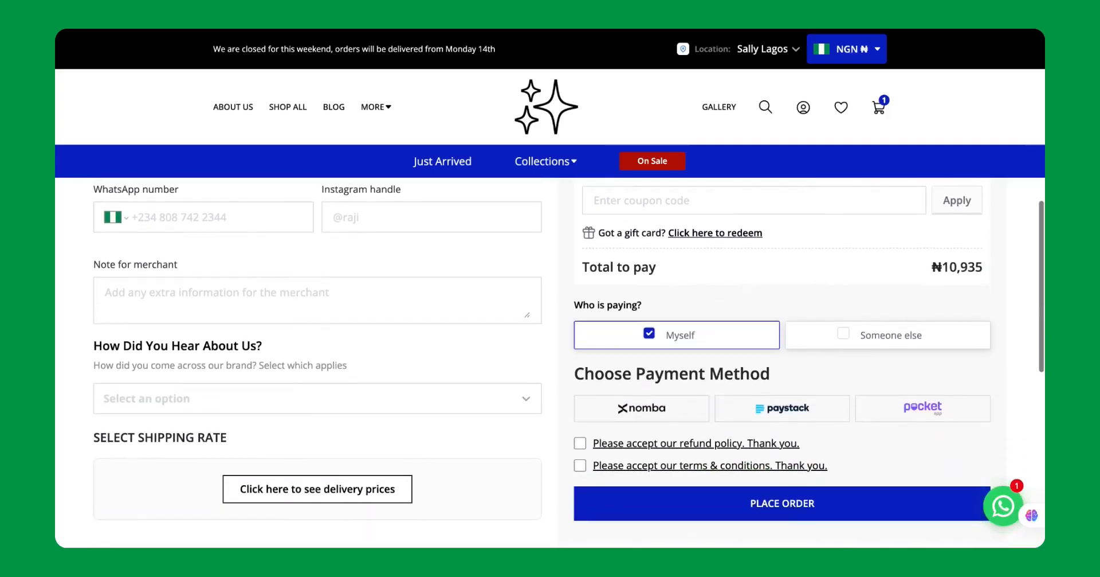
pyautogui.scroll(1, 569, 360)
pyautogui.scroll(1, 569, 359)
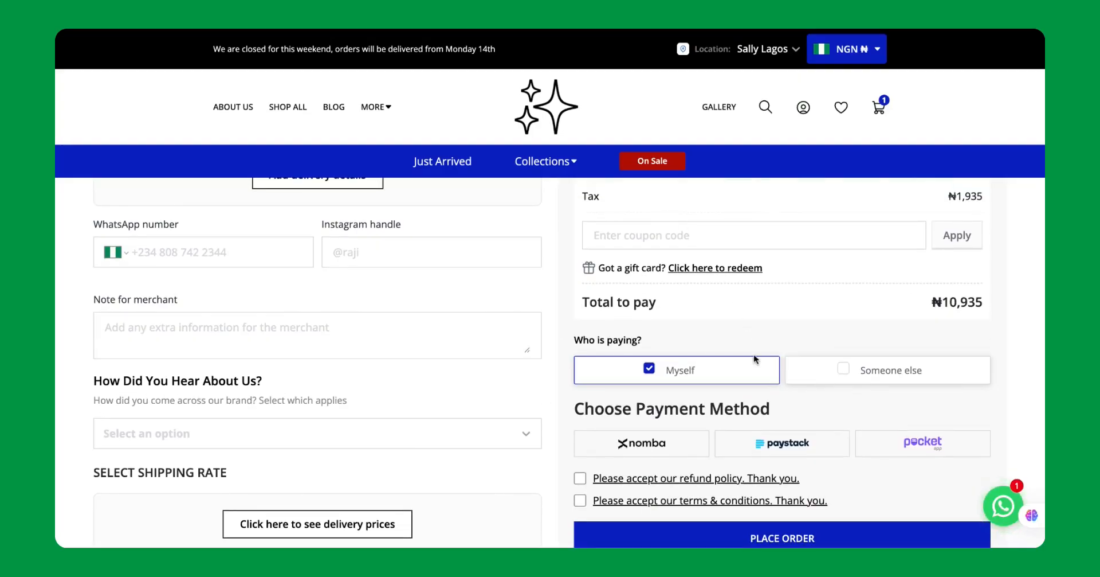
pyautogui.scroll(8, 755, 360)
pyautogui.scroll(-5, 755, 359)
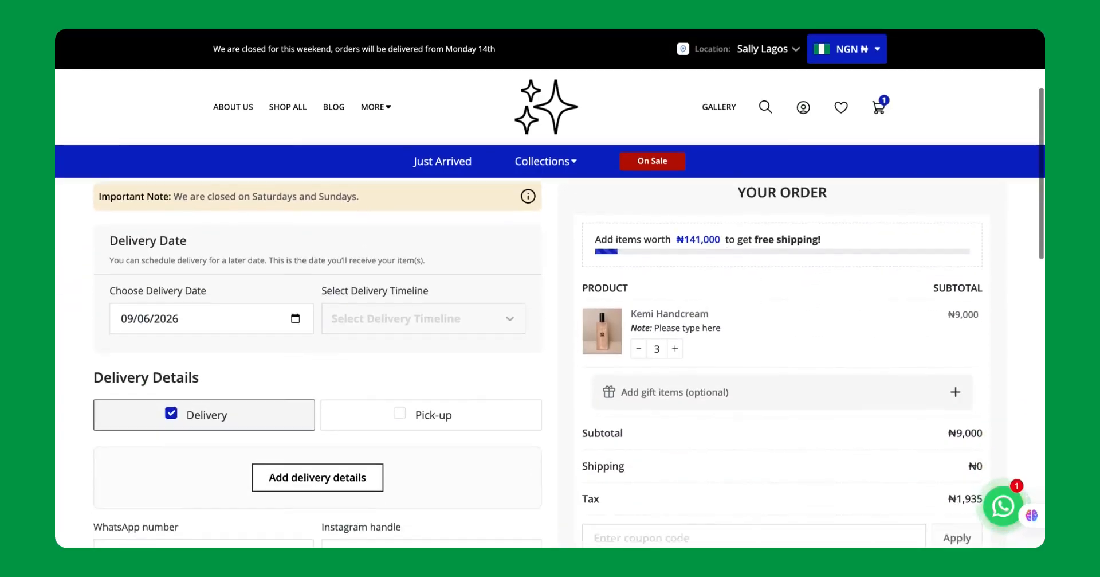
pyautogui.scroll(-5, 755, 360)
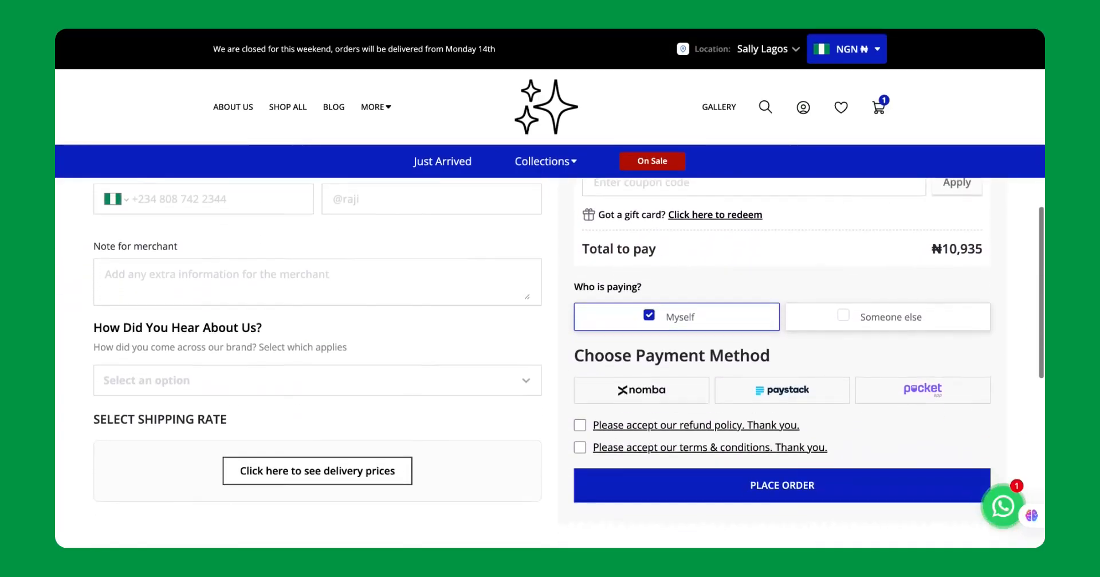